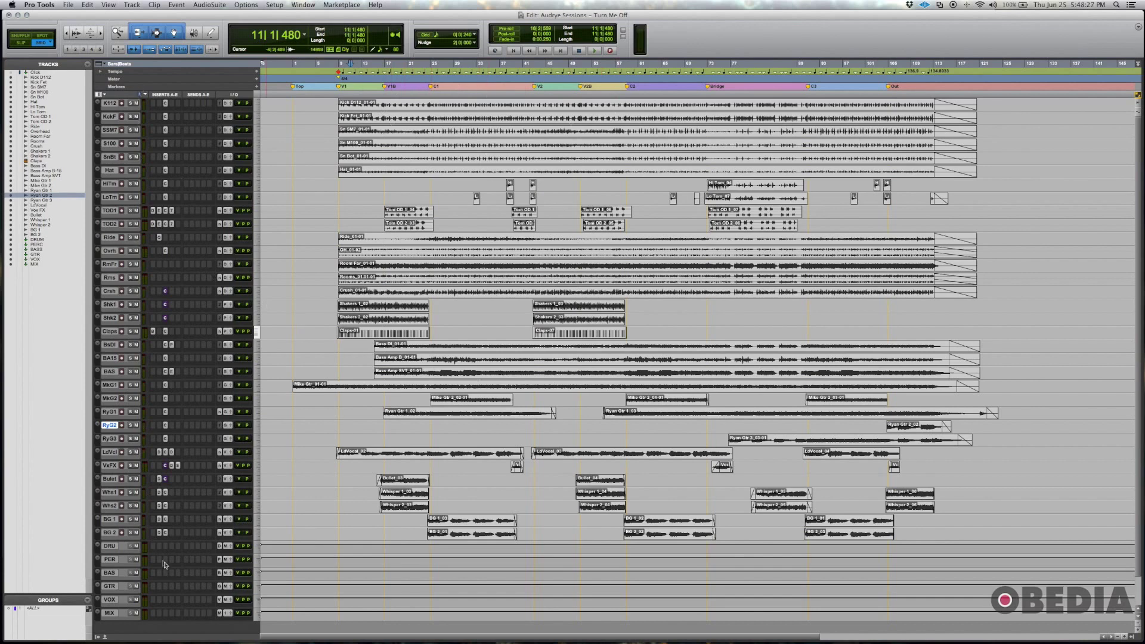
# Step: Bring up the Mix window over the Edit window with Cmd+=
pyautogui.press('super+equal')
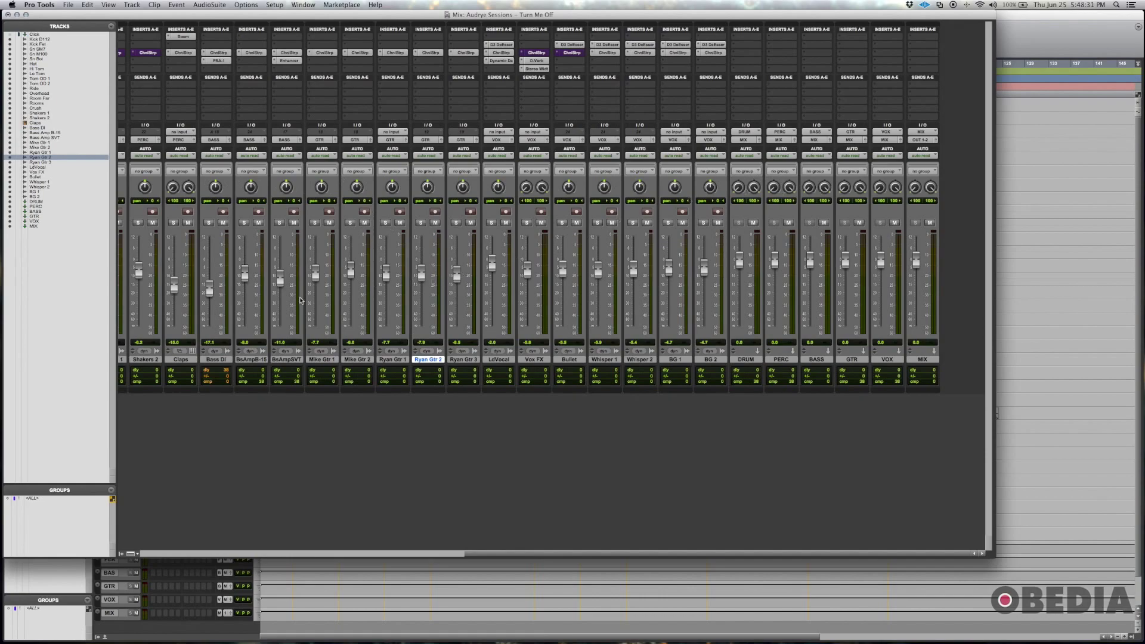
# Step: Scroll the mixer left to the first channel strips, starting with the kick and drums
pyautogui.hscroll(-15, 389, 342)
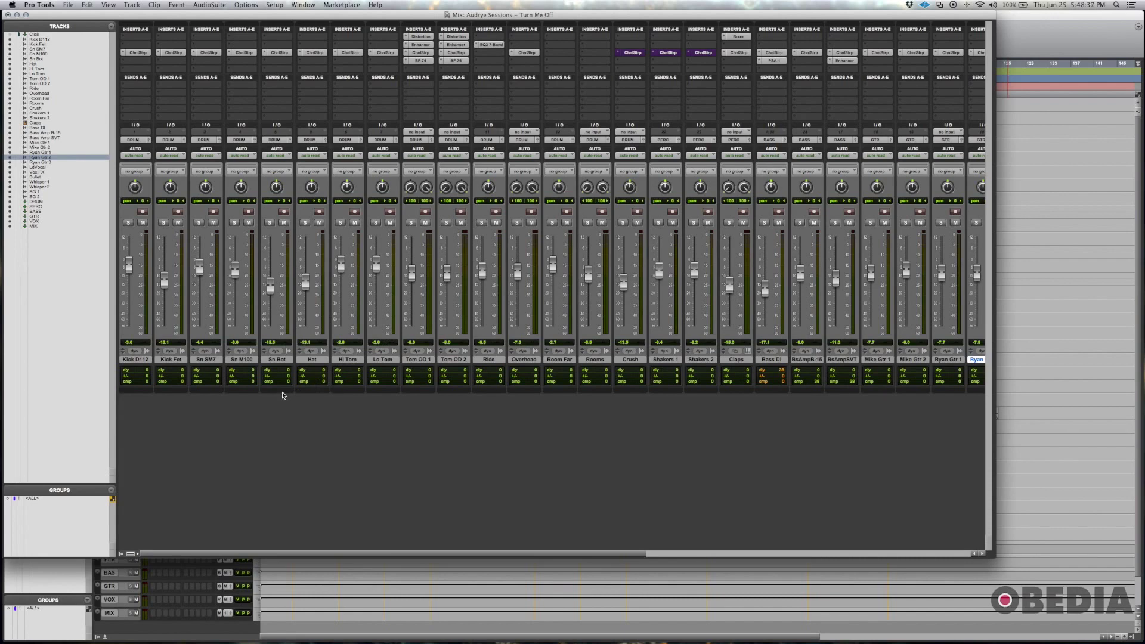
# Step: In the Edit window, toggle the Track Color column off and back on, then reopen the Mix window
pyautogui.press('super+equal')
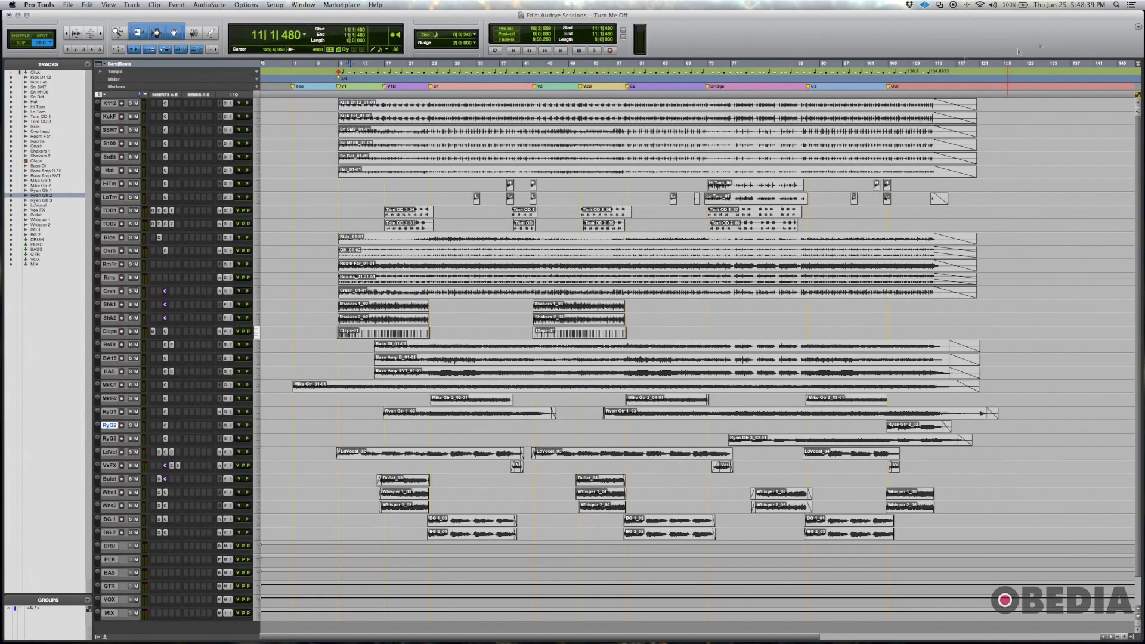
pyautogui.click(100, 94)
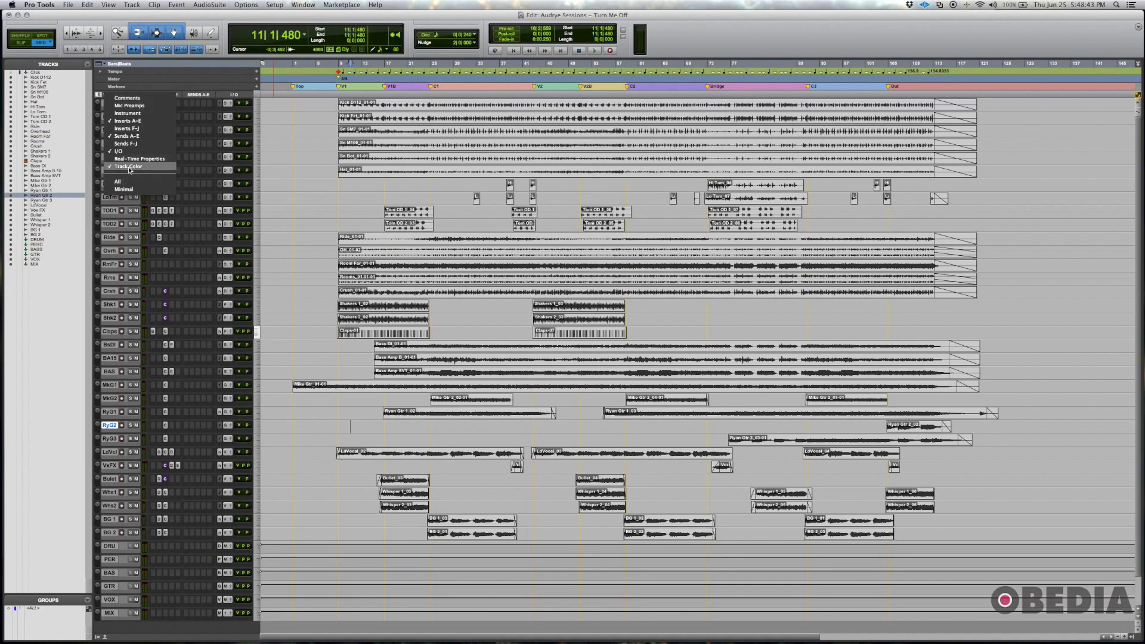
pyautogui.click(130, 169)
pyautogui.click(101, 95)
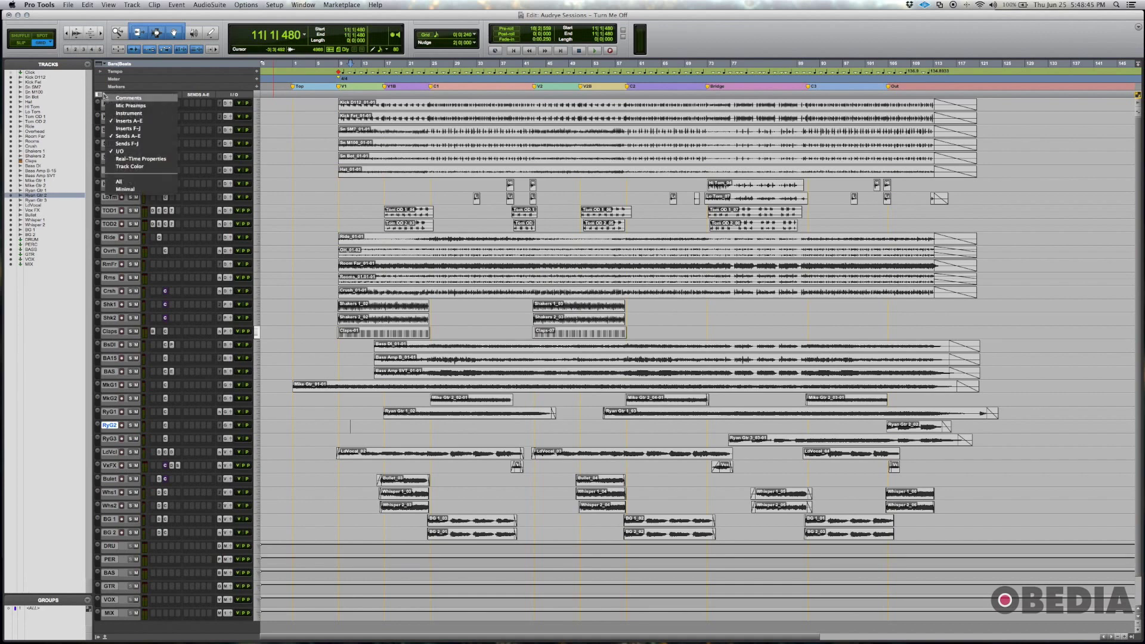
pyautogui.click(129, 167)
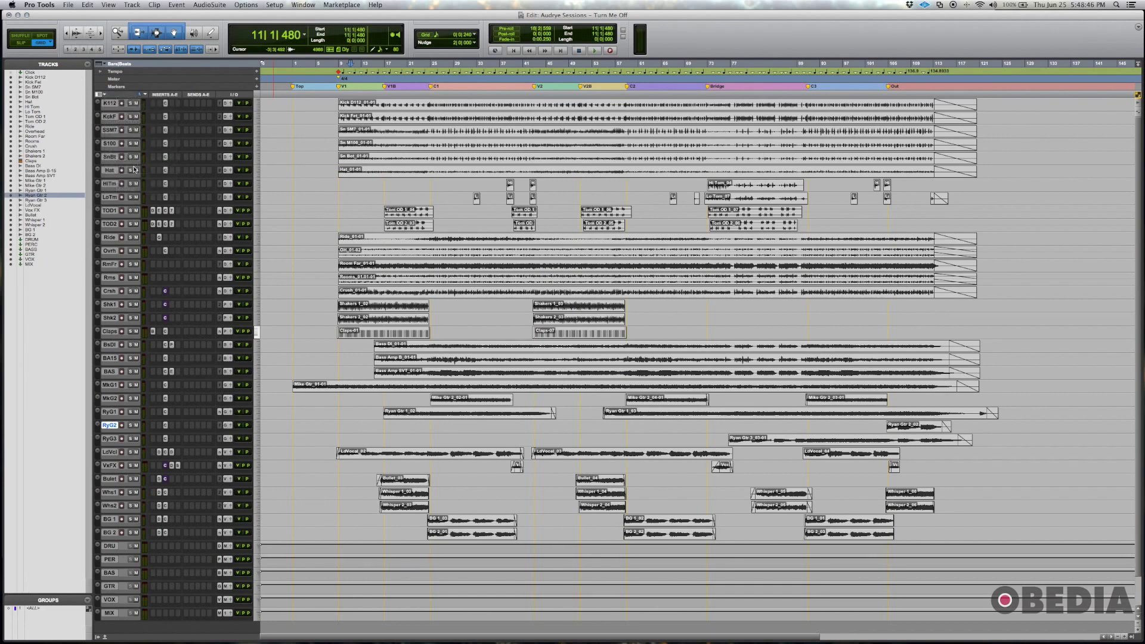
pyautogui.click(100, 94)
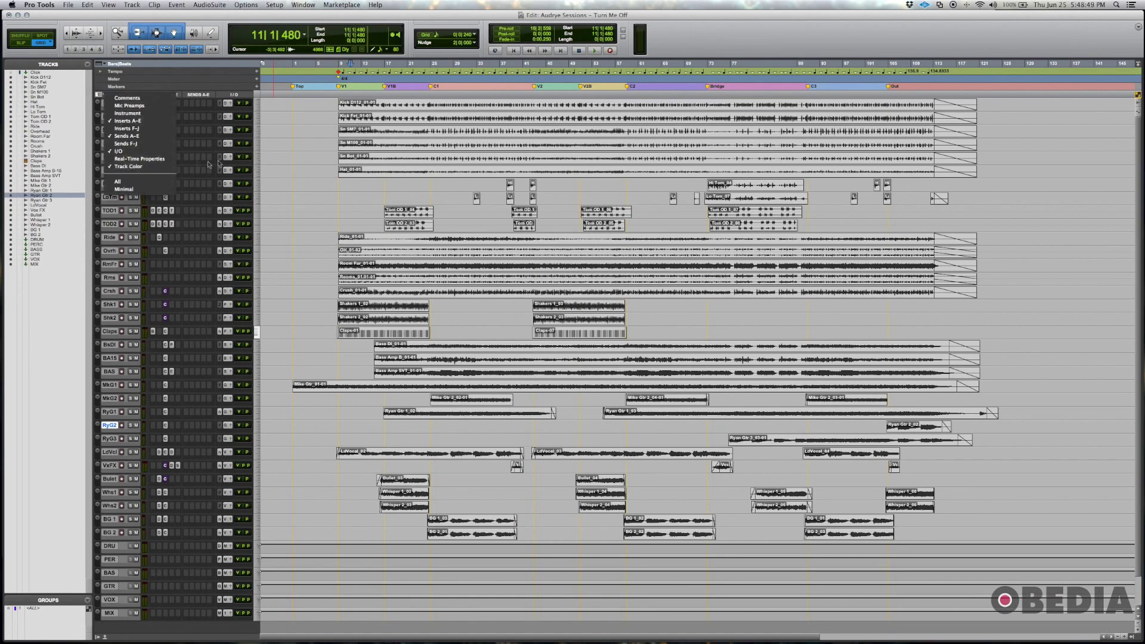
pyautogui.click(276, 132)
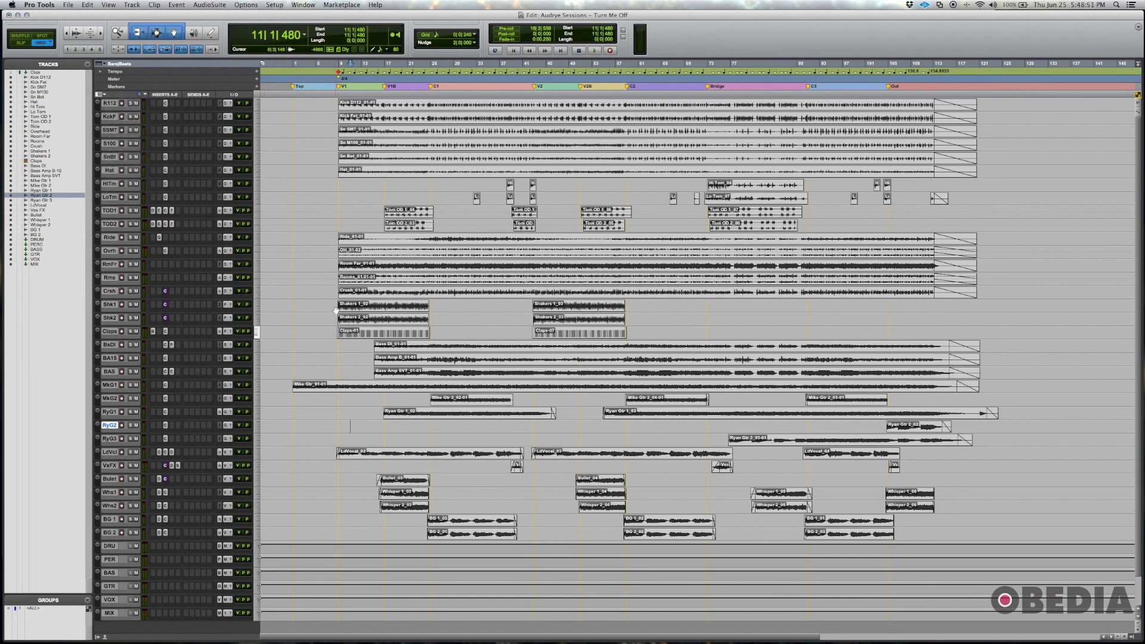
pyautogui.press('super+equal')
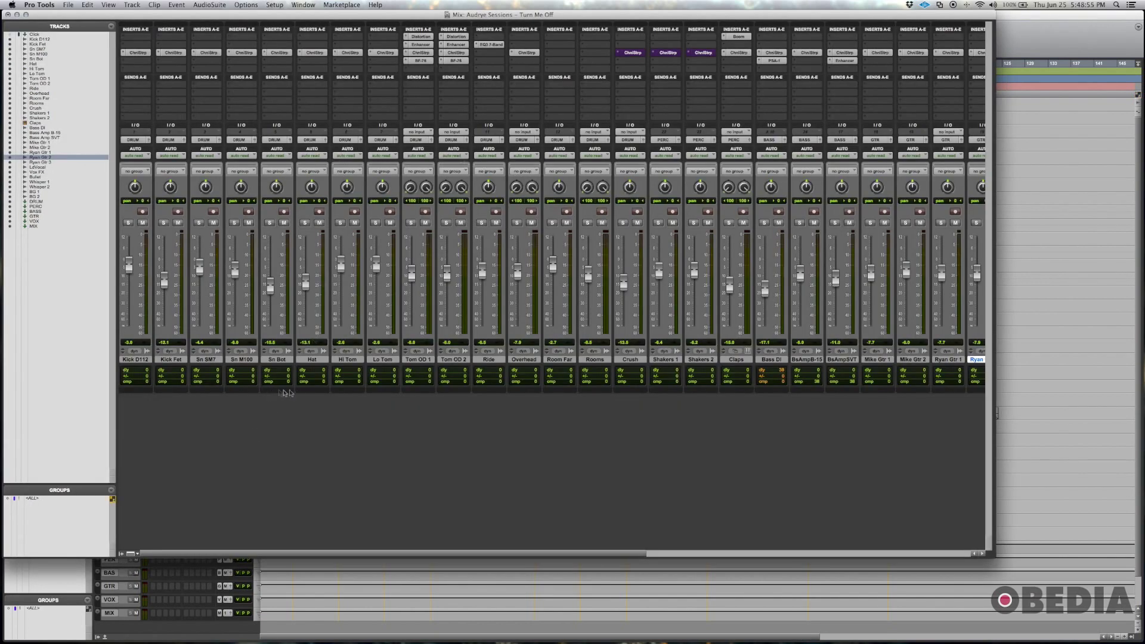
pyautogui.click(132, 556)
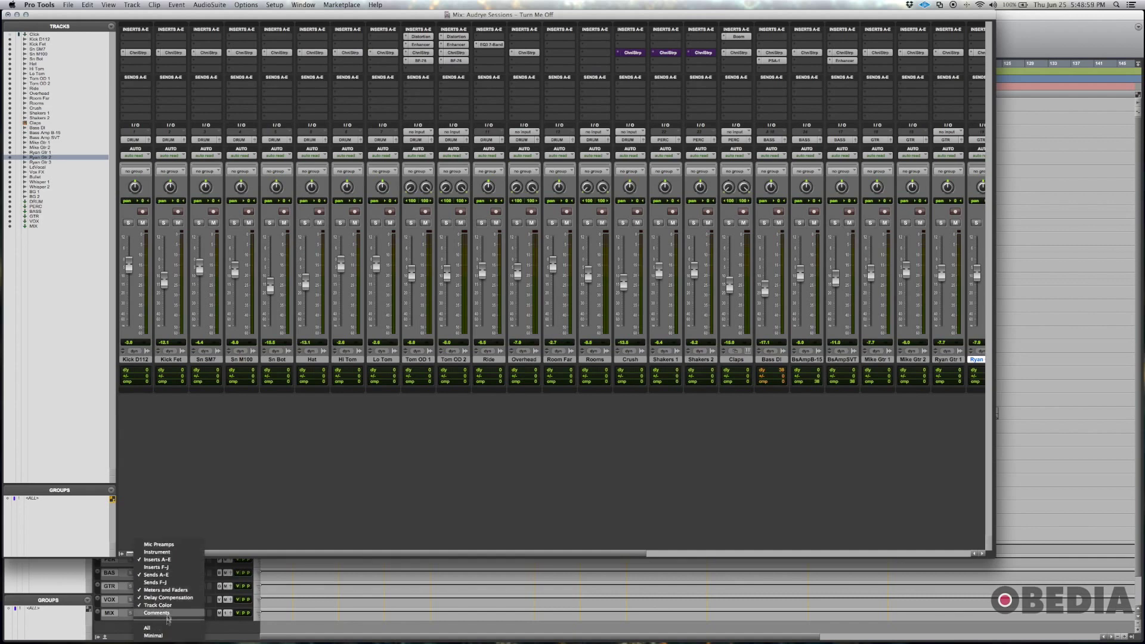
pyautogui.click(167, 614)
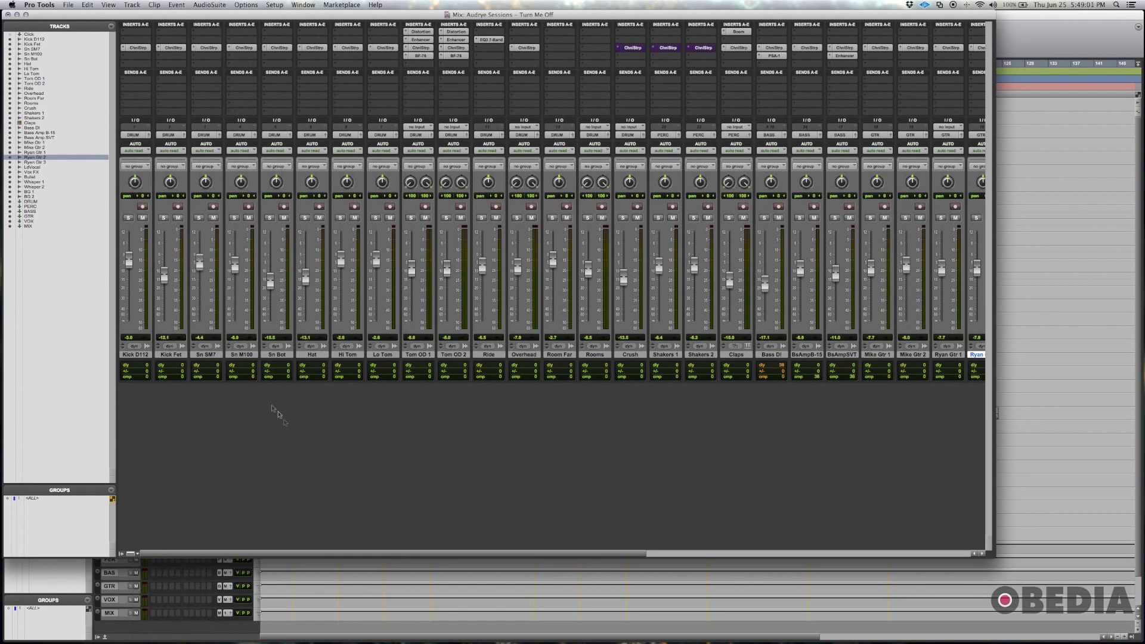
pyautogui.click(133, 555)
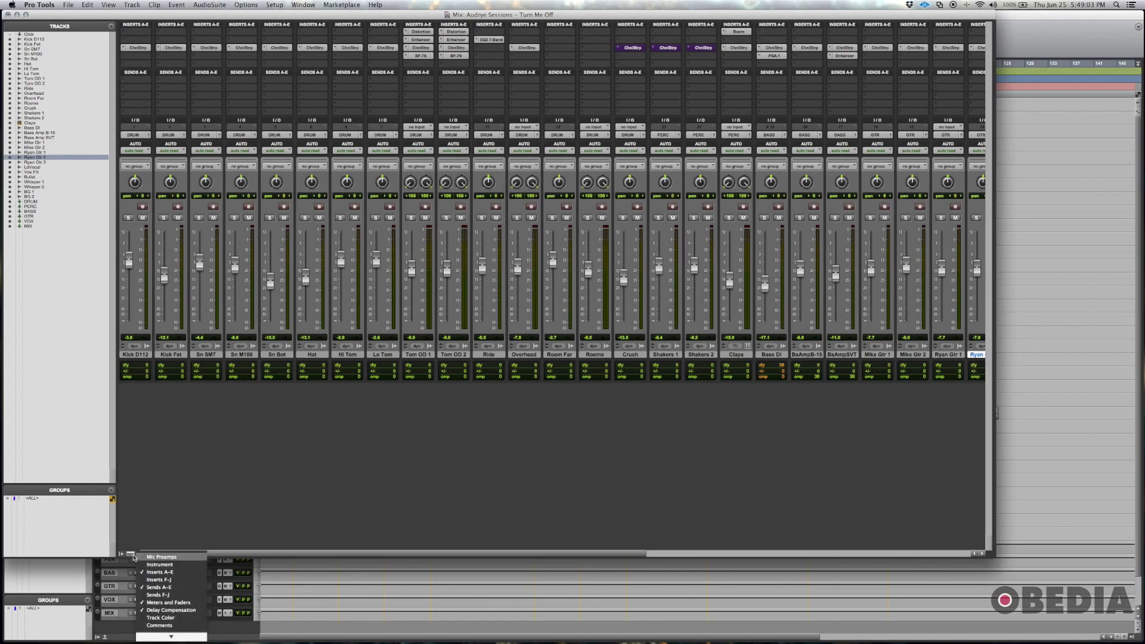
pyautogui.click(164, 606)
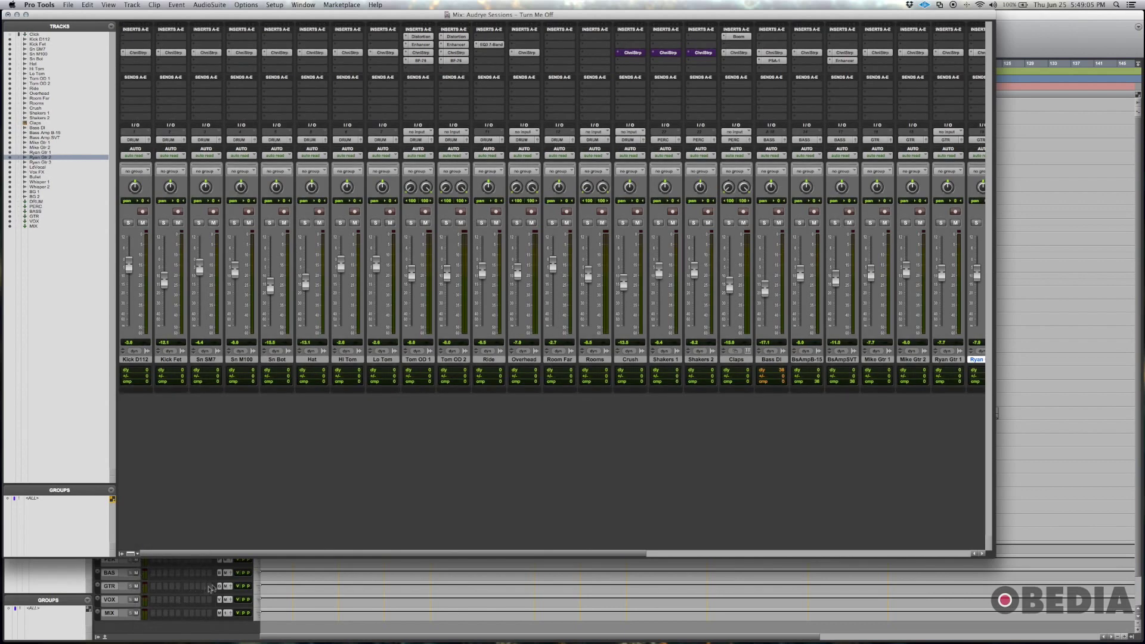
pyautogui.press('super+equal')
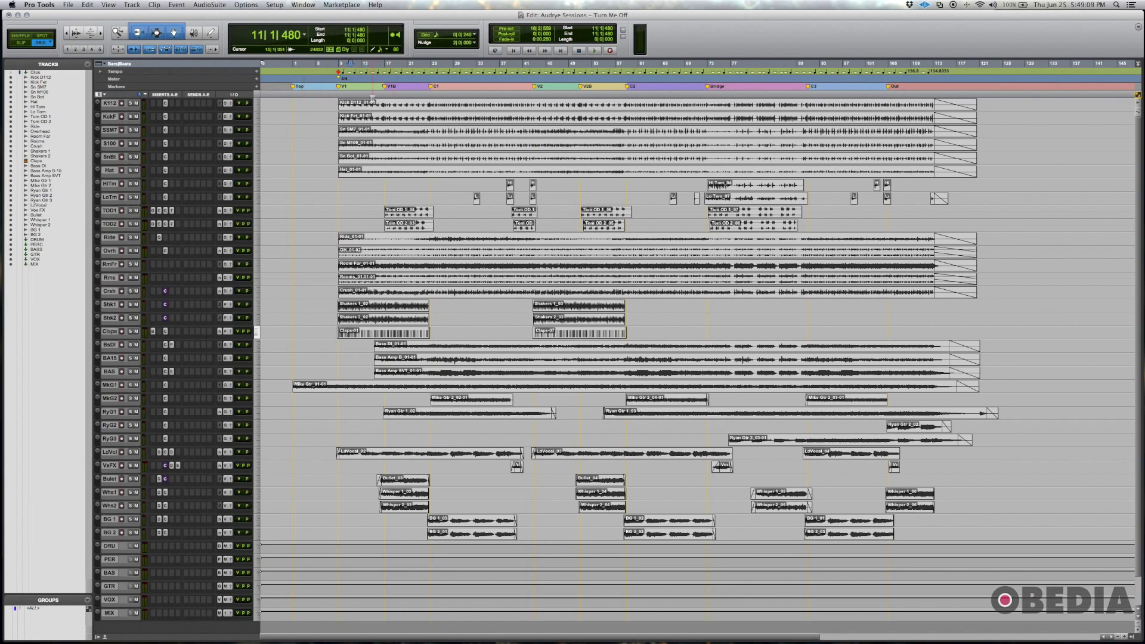
# Step: Select the drum tracks from Kick D112 through Rooms together in the Edit window
pyautogui.click(315, 197)
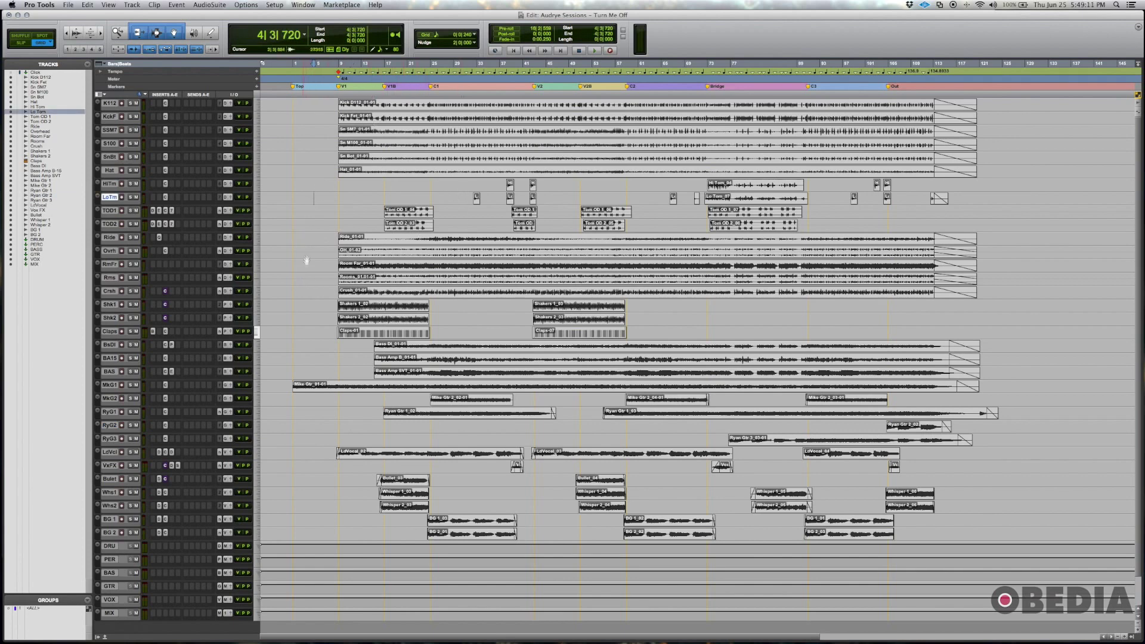
pyautogui.click(307, 264)
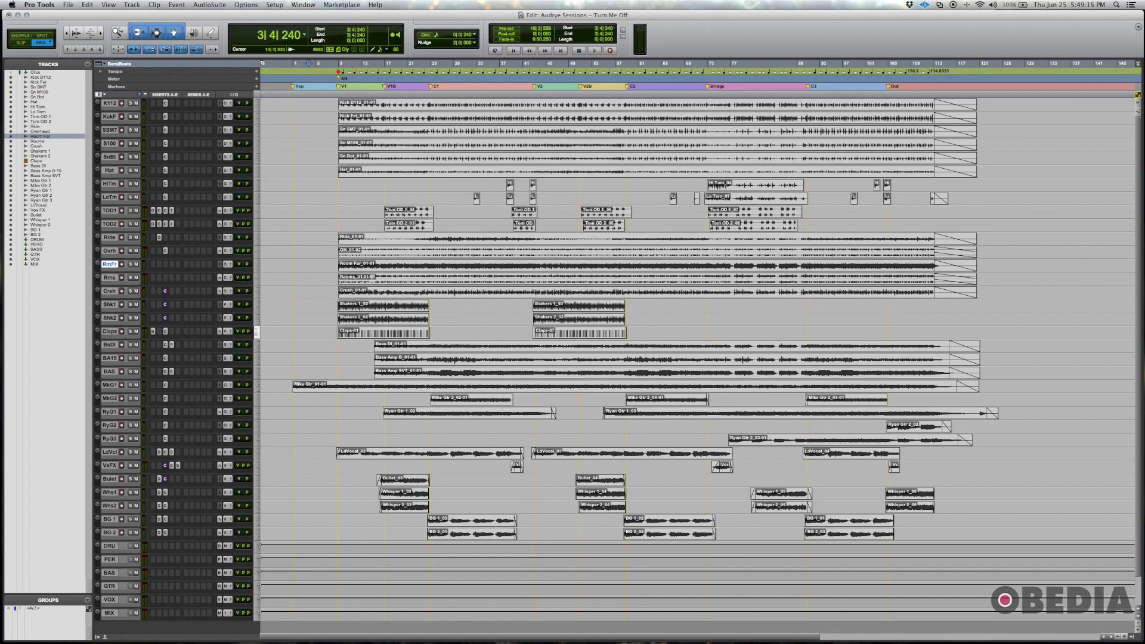
pyautogui.click(110, 279)
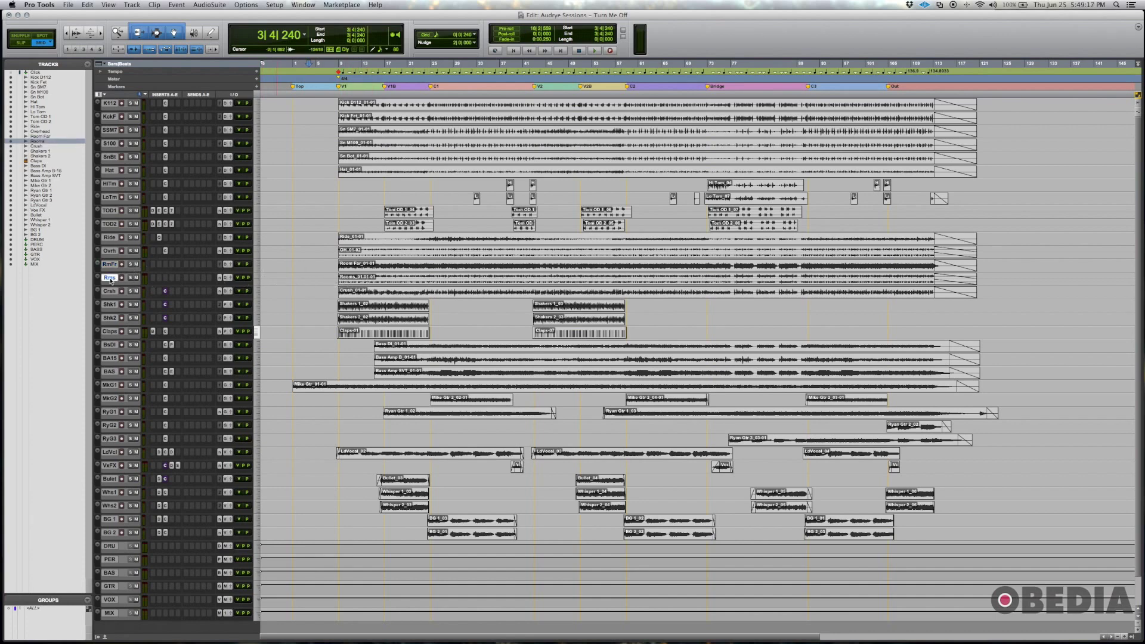
pyautogui.click(110, 103)
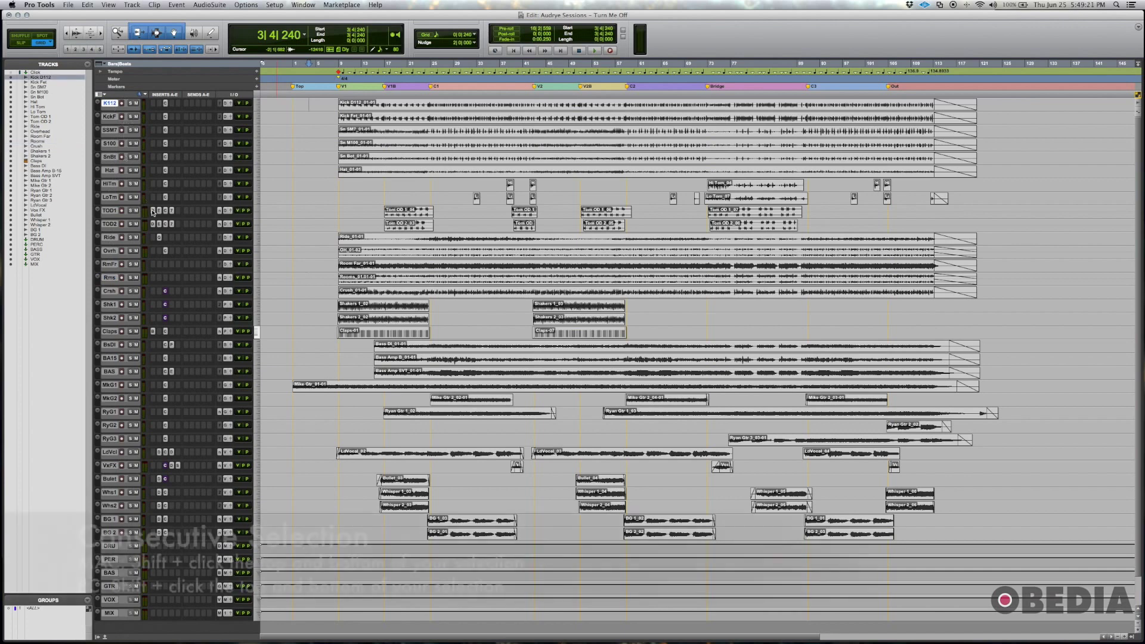
pyautogui.keyDown('shift'); pyautogui.click(111, 279); pyautogui.keyUp('shift')
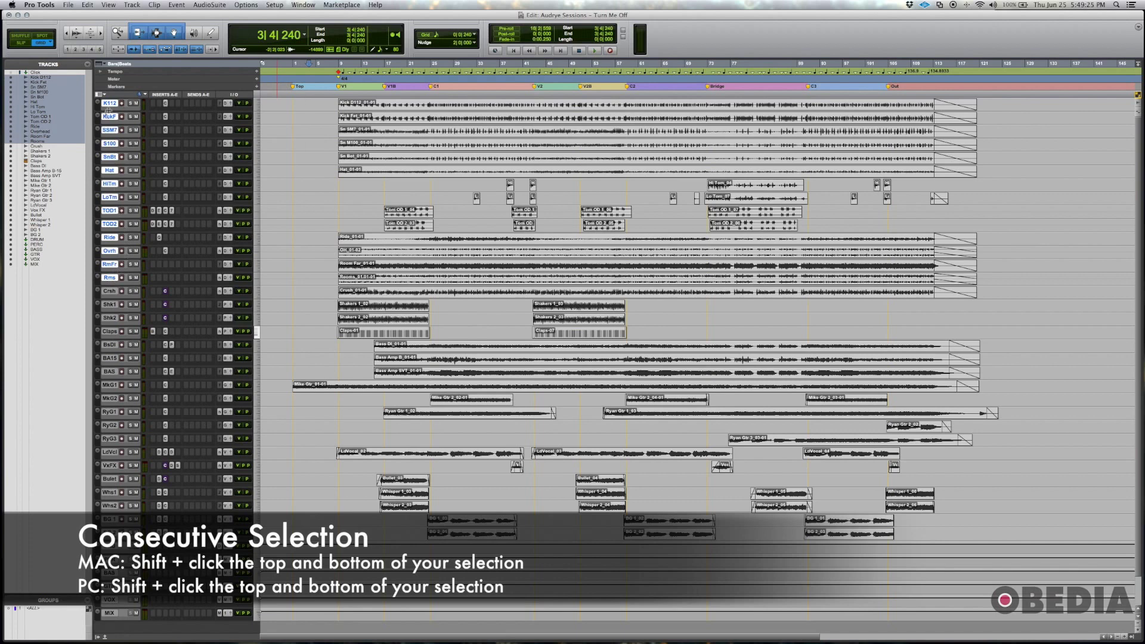
# Step: Colour the selected drum tracks and their clips blue from the Color Palette
pyautogui.doubleClick(98, 123)
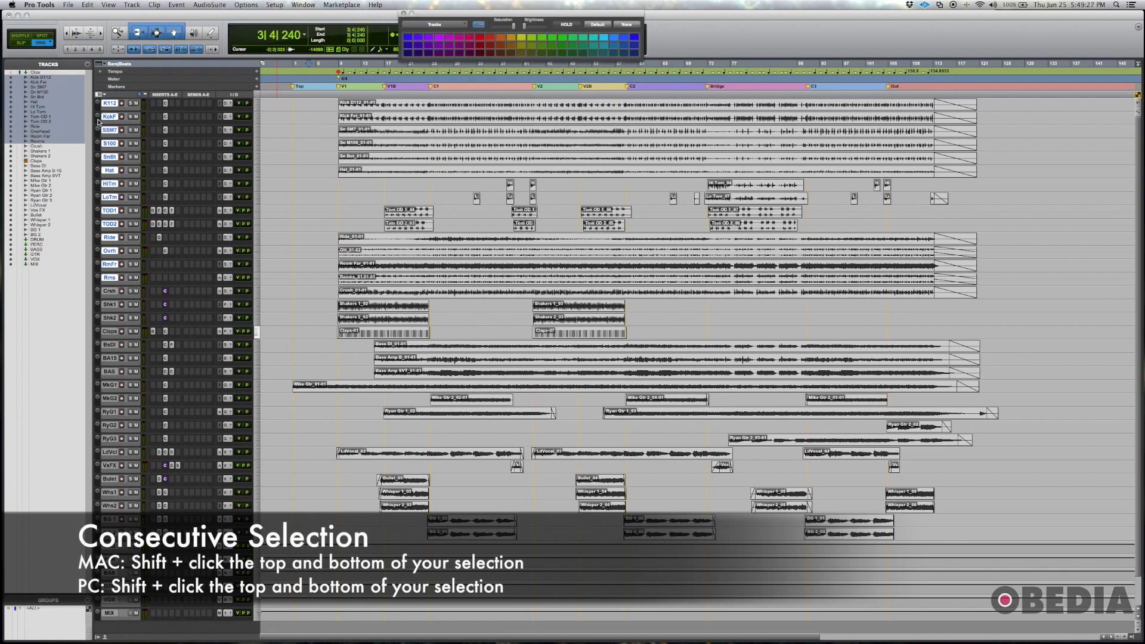
pyautogui.moveTo(450, 16); pyautogui.dragTo(468, 110)
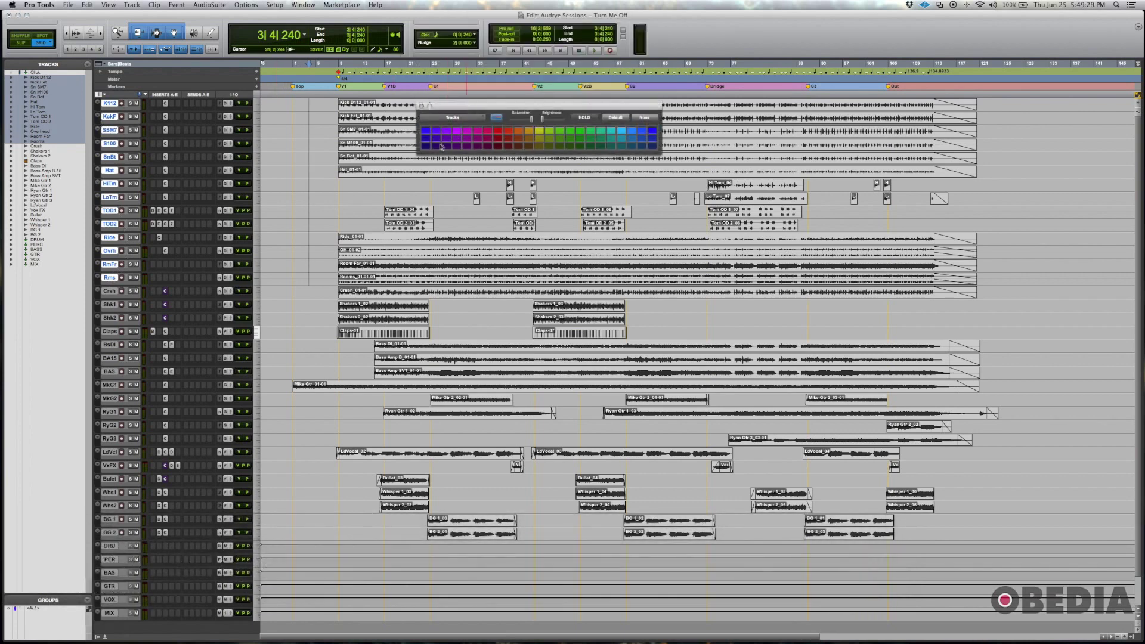
pyautogui.click(426, 130)
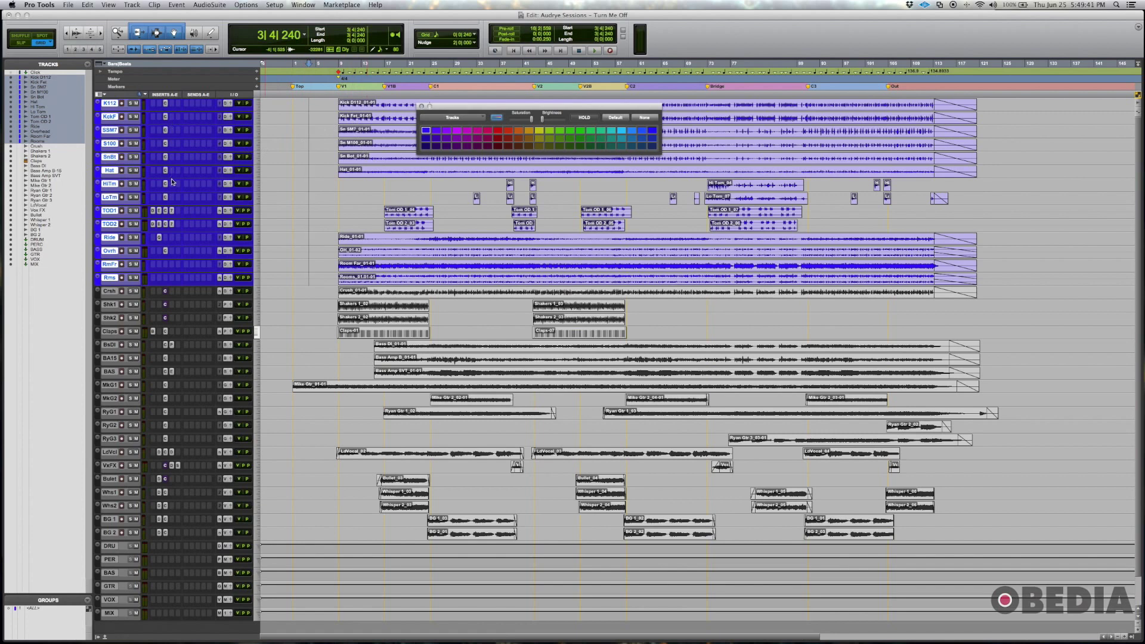
pyautogui.click(40, 5)
pyautogui.click(48, 29)
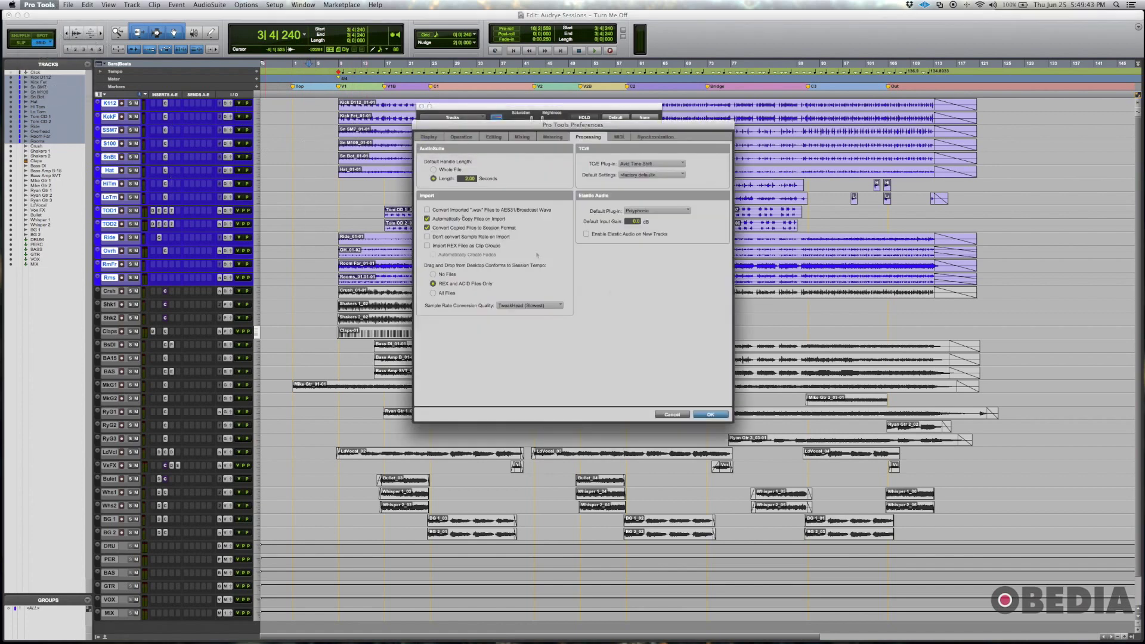
pyautogui.click(422, 138)
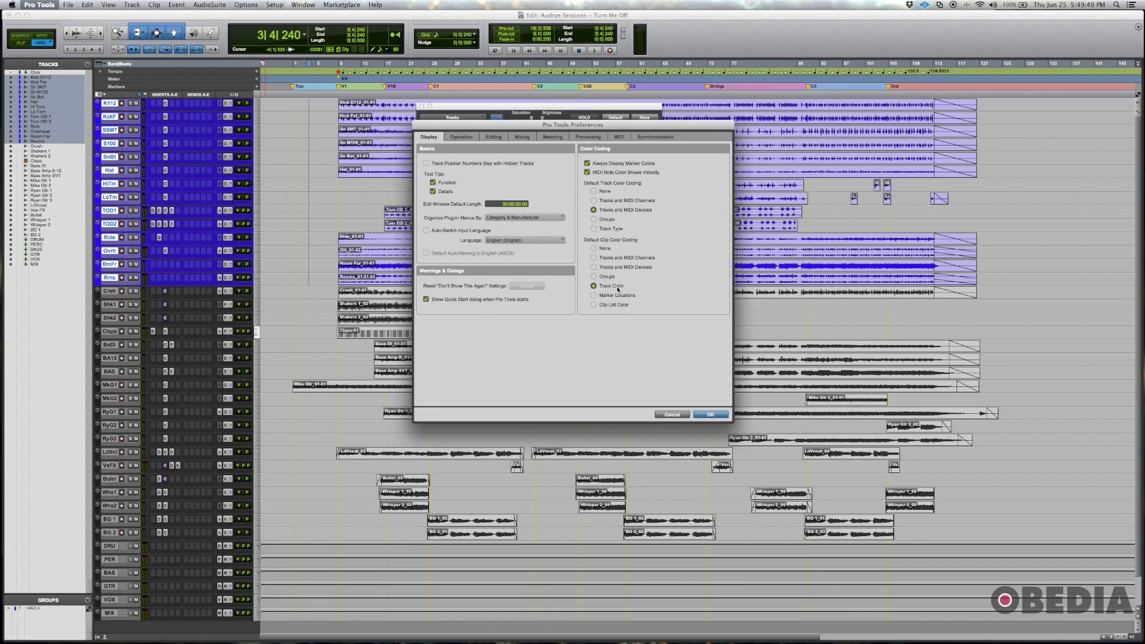
pyautogui.press('Return')
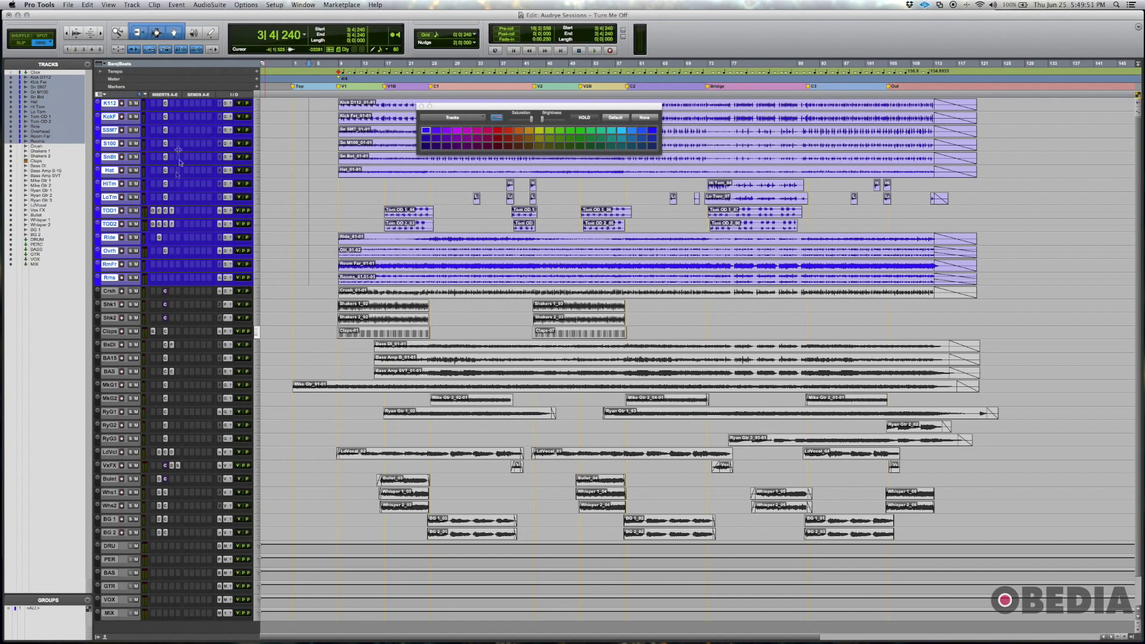
# Step: Extend the blue colour to the drum tracks' headers with Apply to Channel Strip
pyautogui.click(498, 119)
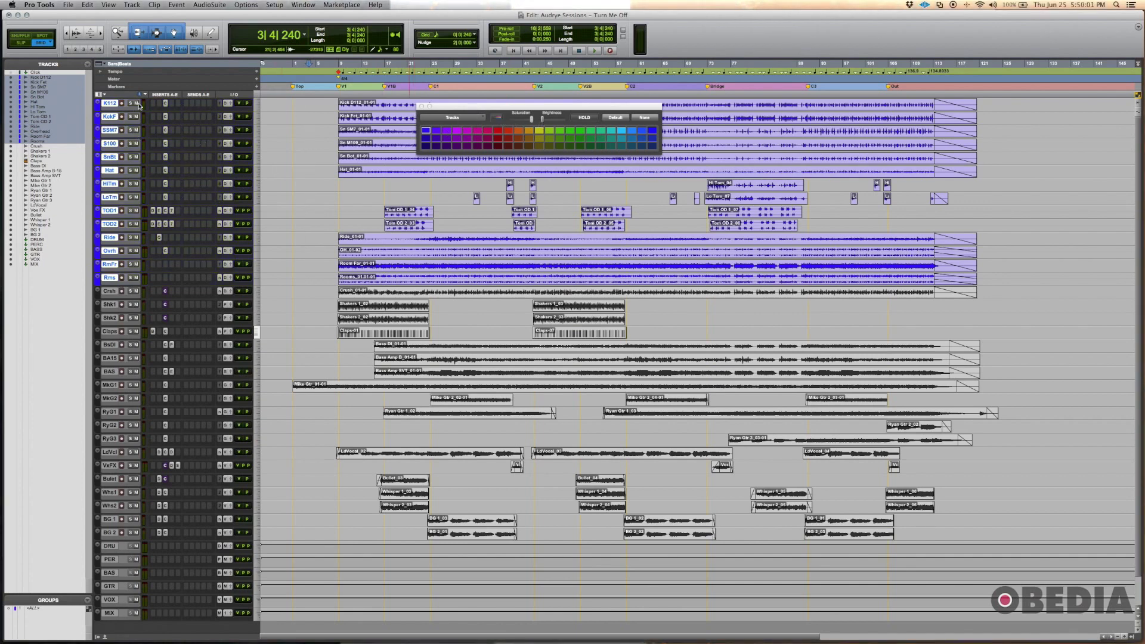
pyautogui.click(496, 117)
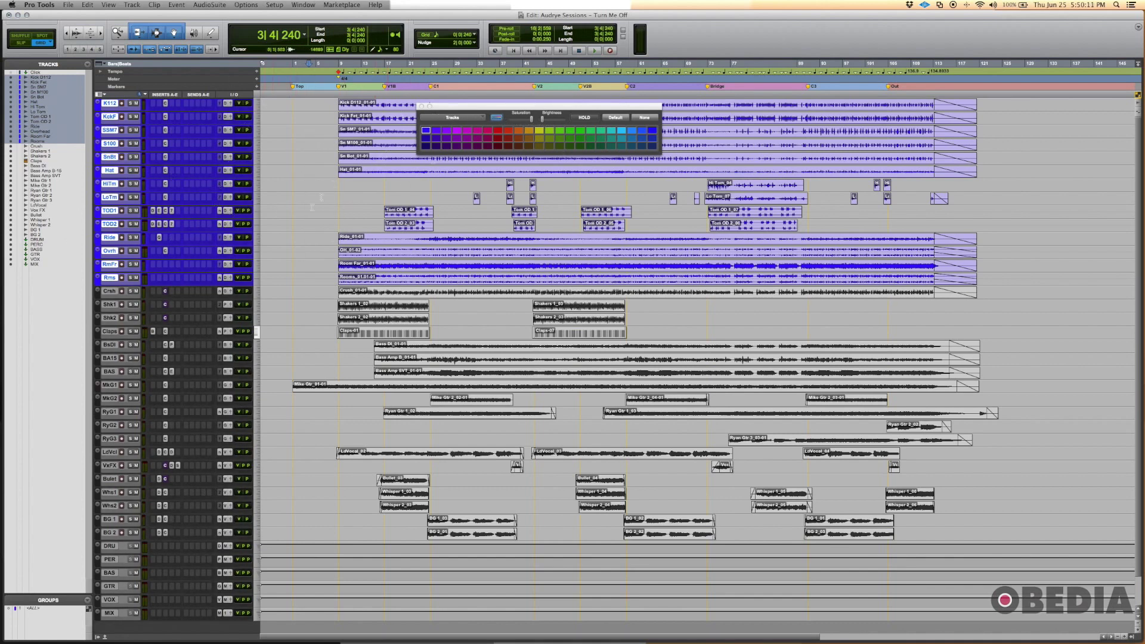
# Step: Colour the Crush track blue and the Shakers 1, Shakers 2 and Claps tracks orange
pyautogui.click(108, 292)
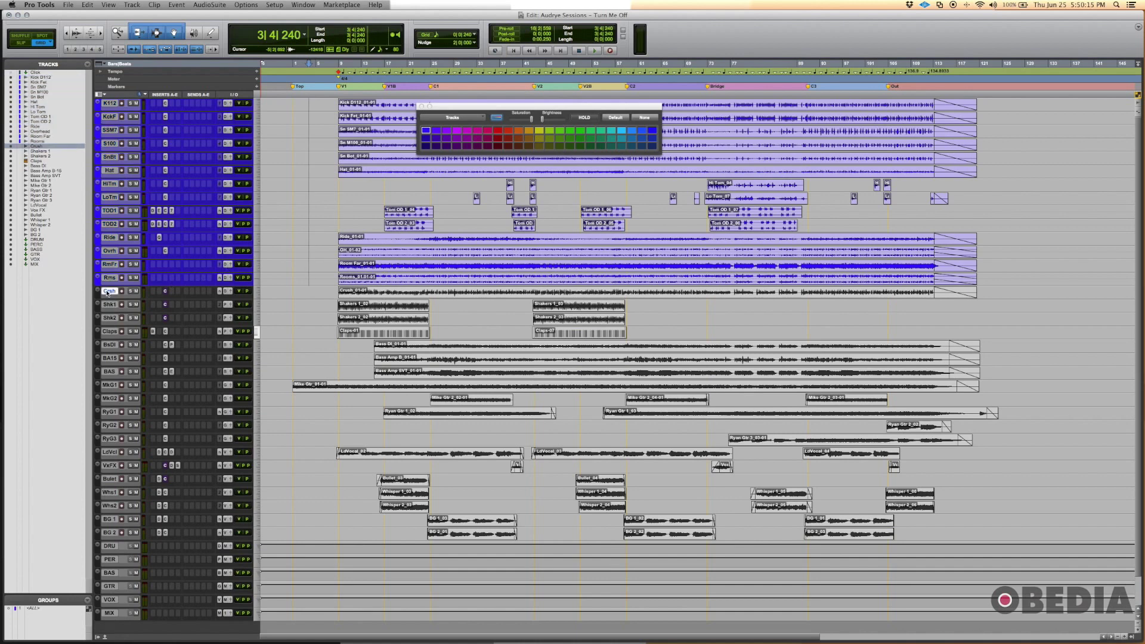
pyautogui.click(426, 130)
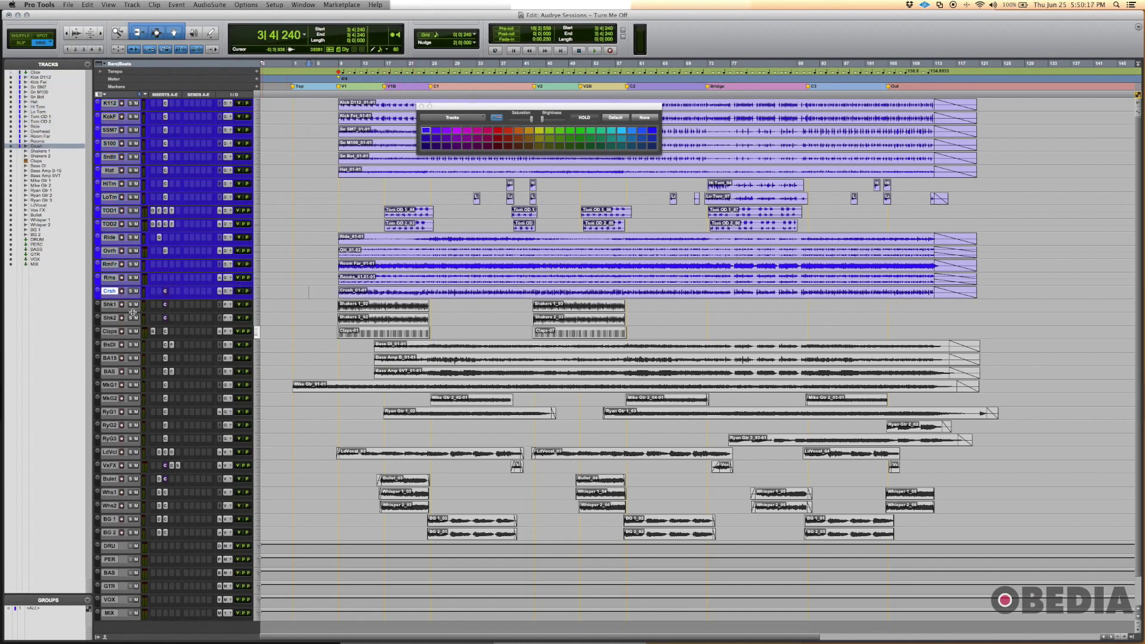
pyautogui.click(109, 304)
pyautogui.keyDown('shift'); pyautogui.click(110, 318); pyautogui.keyUp('shift')
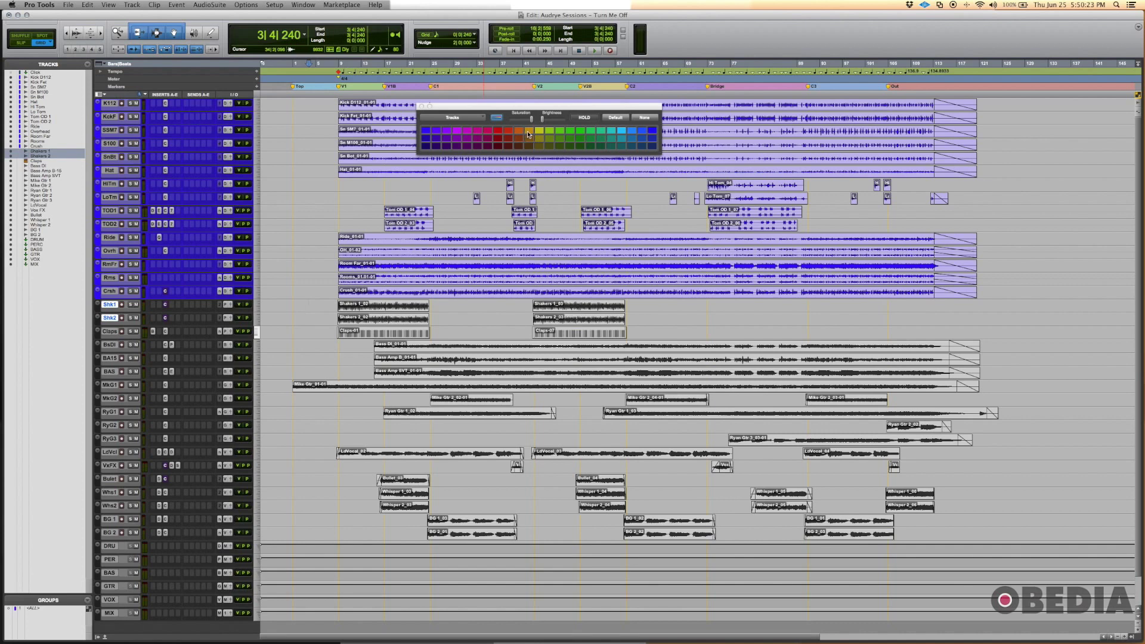
pyautogui.click(527, 134)
pyautogui.click(109, 331)
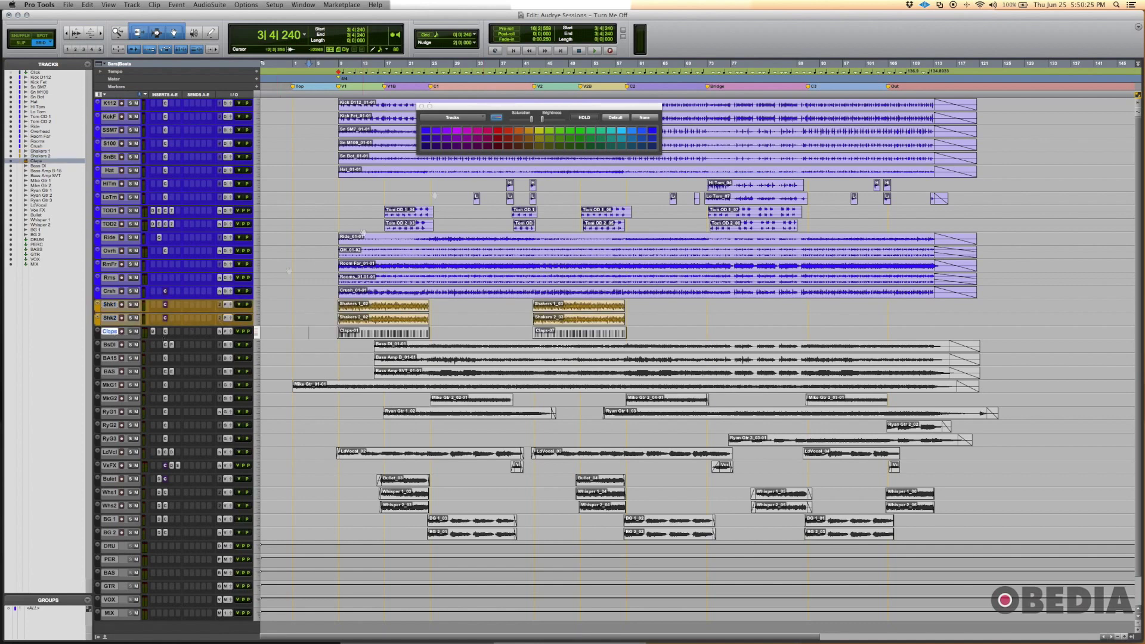
pyautogui.click(528, 132)
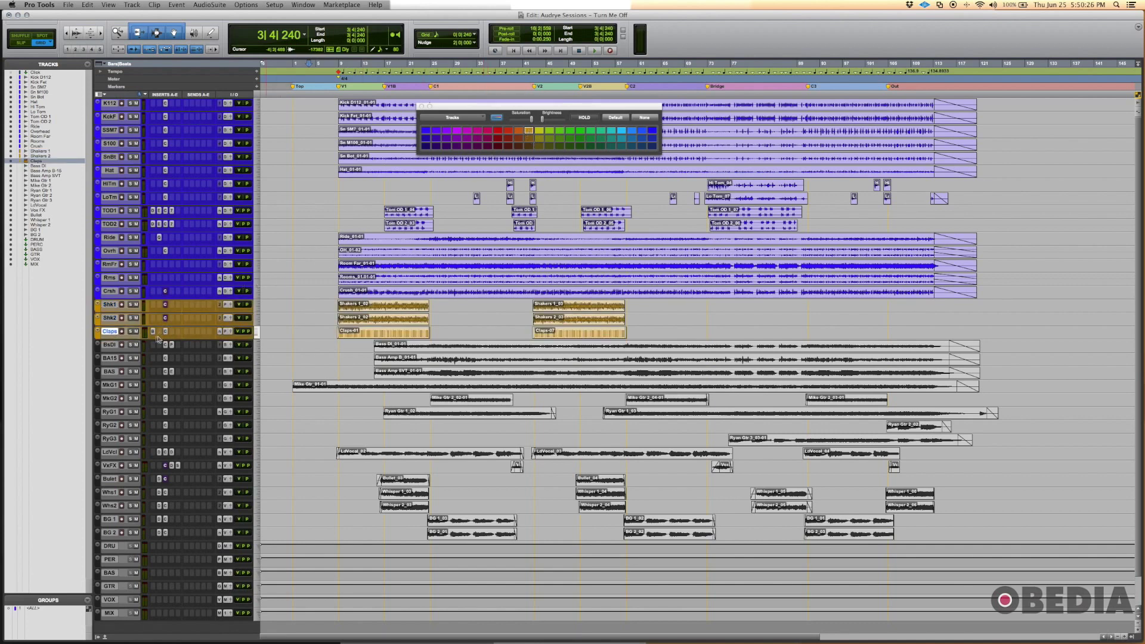
# Step: Colour the three bass tracks purple and the five guitar tracks, Mike Gtr 1 to Ryan Gtr 3, green
pyautogui.click(109, 344)
pyautogui.keyDown('shift'); pyautogui.click(109, 357); pyautogui.keyUp('shift')
pyautogui.click(447, 131)
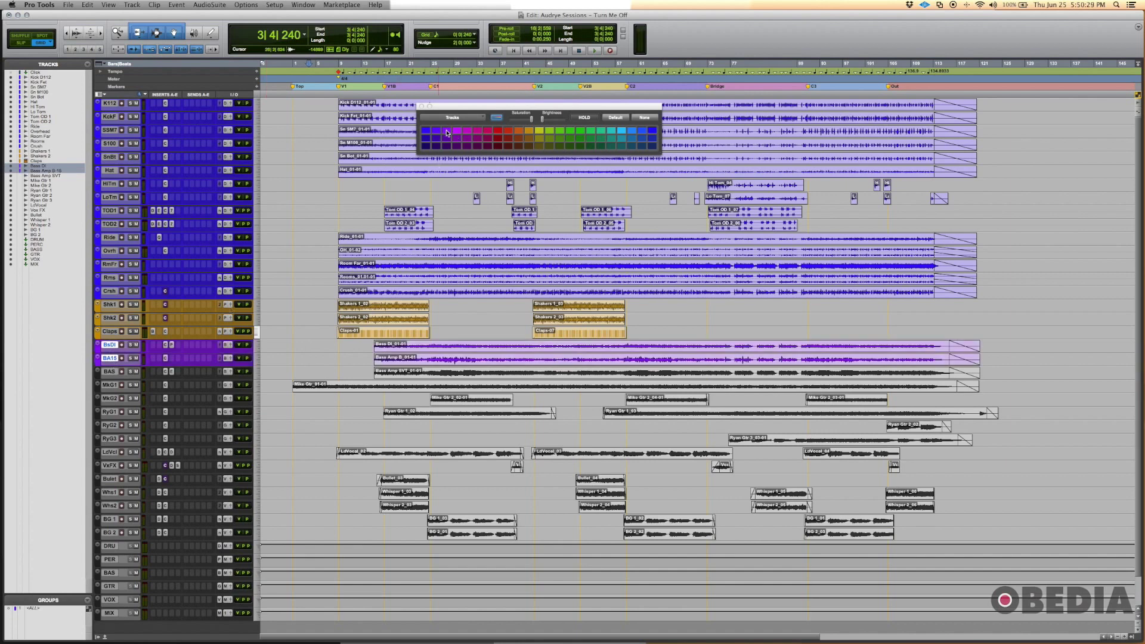
pyautogui.click(110, 372)
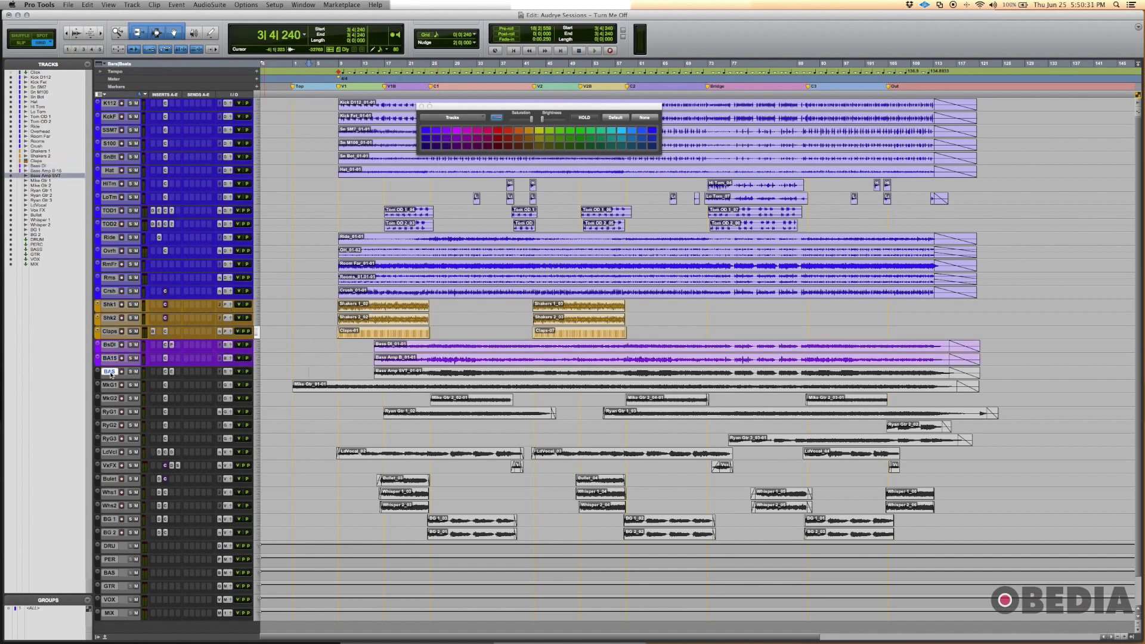
pyautogui.click(448, 131)
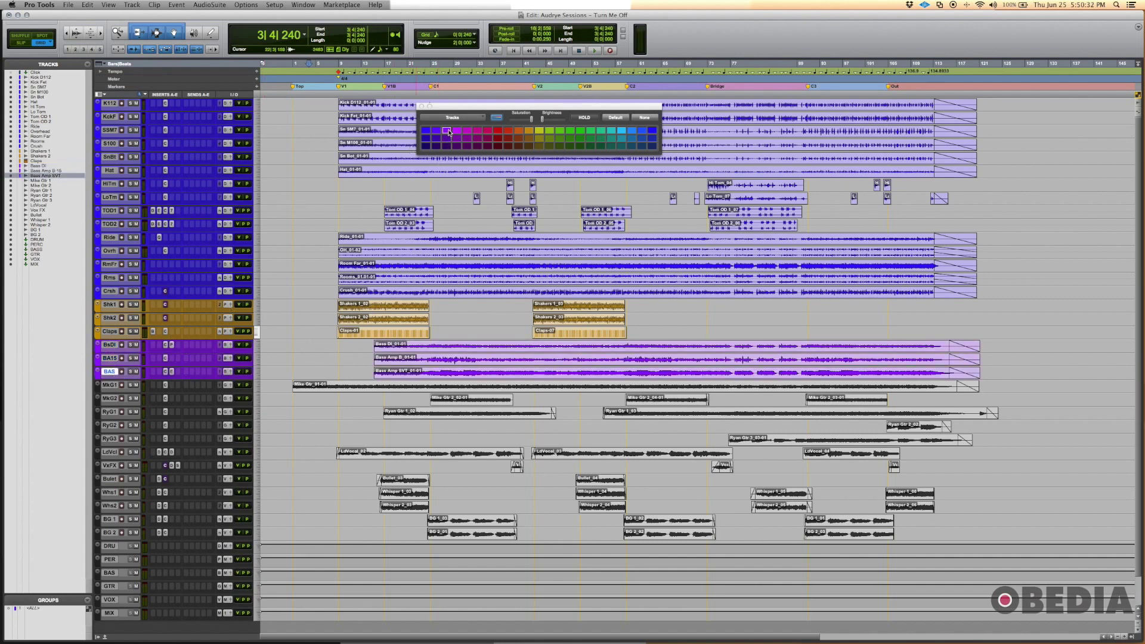
pyautogui.click(109, 385)
pyautogui.keyDown('shift'); pyautogui.click(109, 441); pyautogui.keyUp('shift')
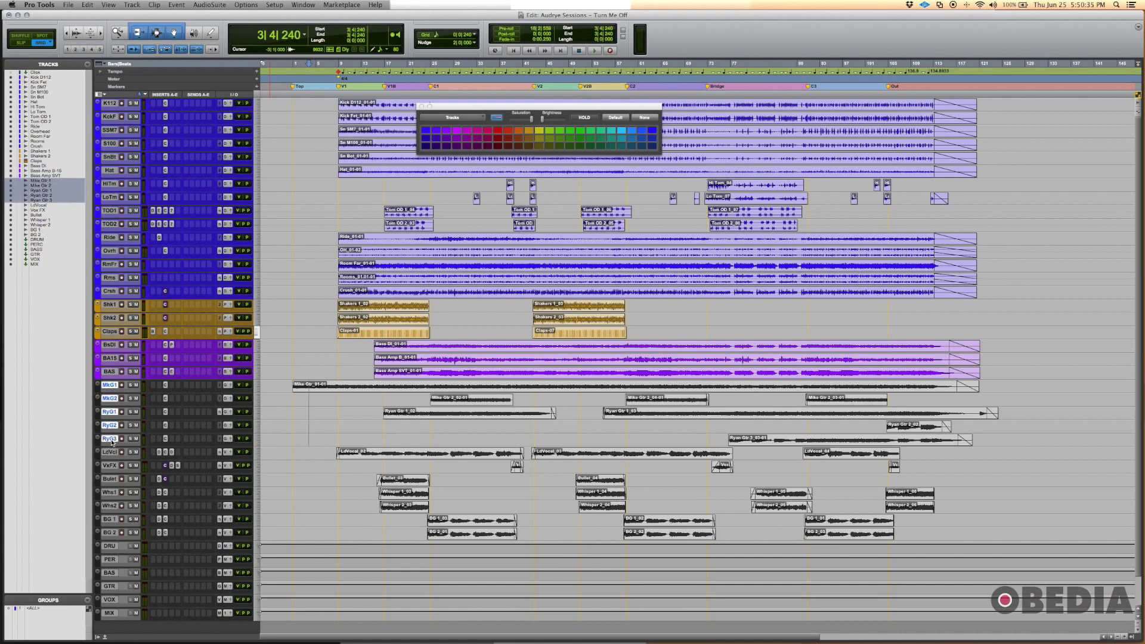
pyautogui.click(573, 132)
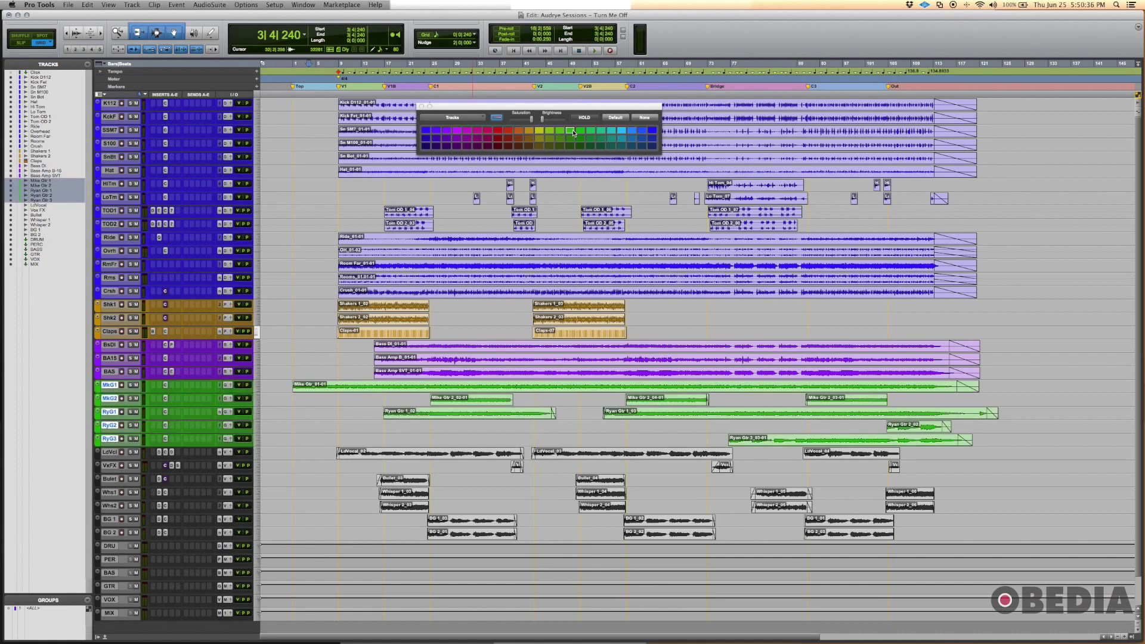
# Step: Colour LdVocal and the Vox FX through BG 2 tracks pink, then select the DRUM bus
pyautogui.click(110, 452)
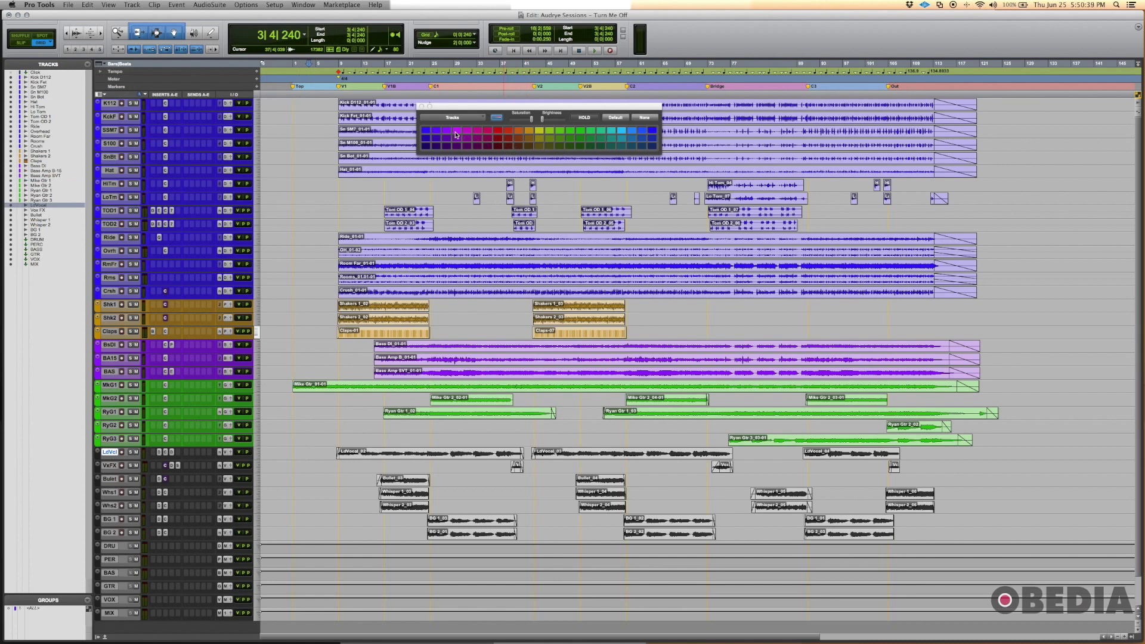
pyautogui.click(456, 131)
pyautogui.click(109, 466)
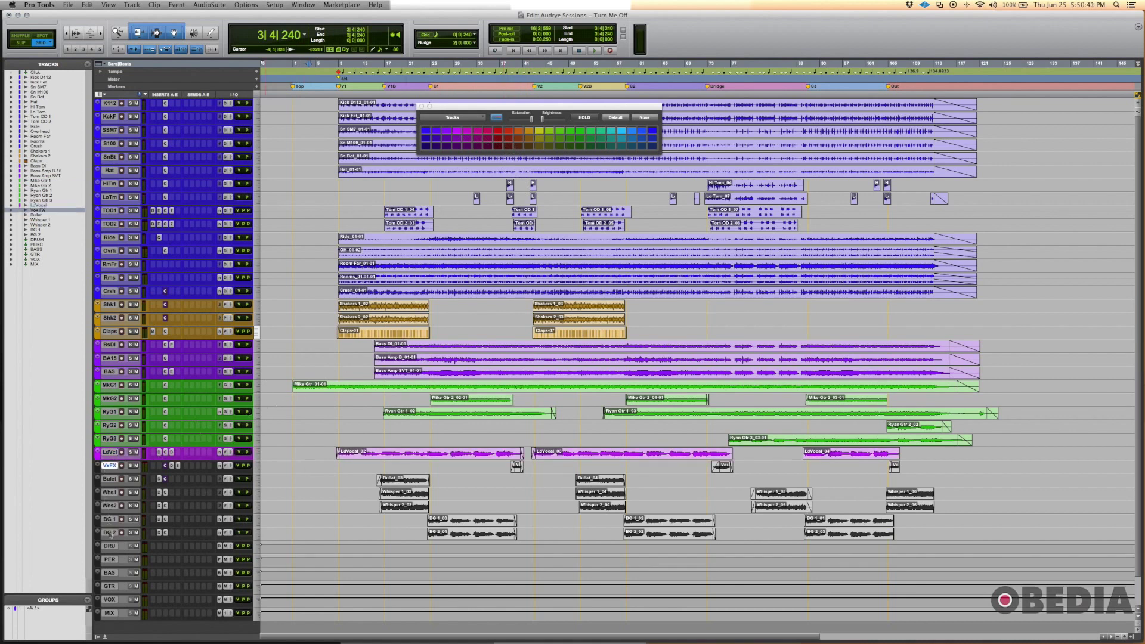
pyautogui.keyDown('shift'); pyautogui.click(110, 533); pyautogui.keyUp('shift')
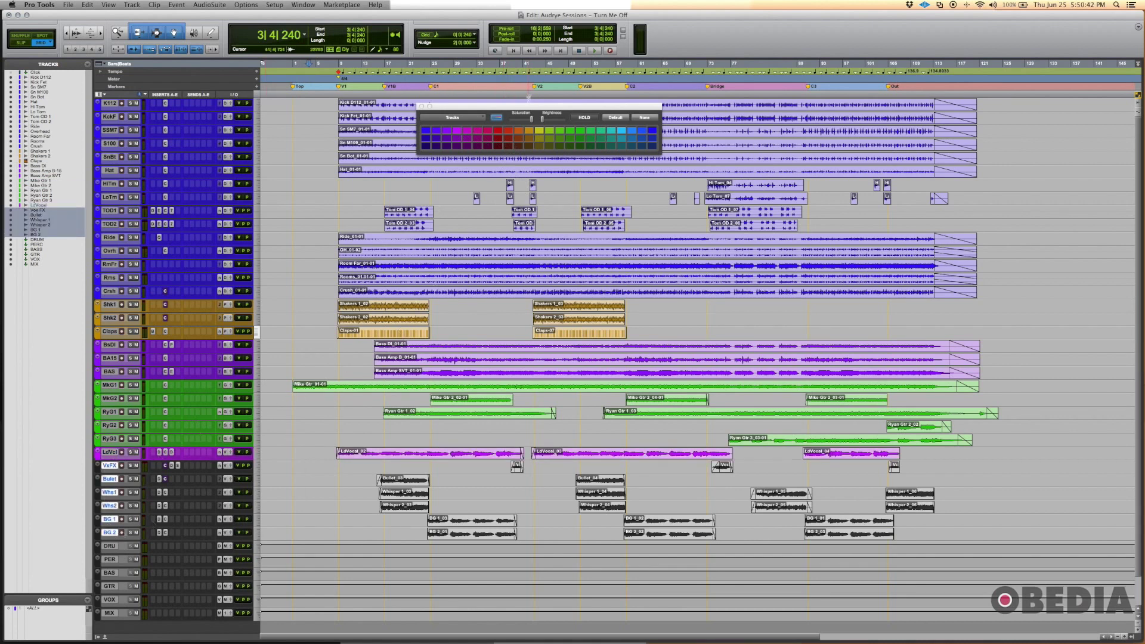
pyautogui.click(468, 132)
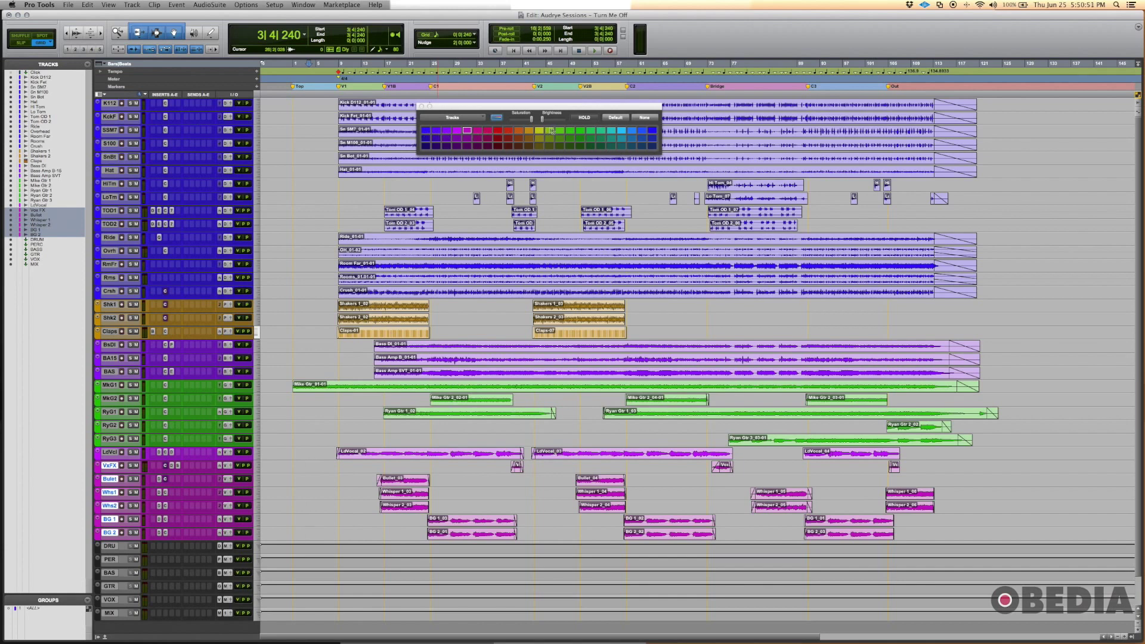
pyautogui.click(109, 547)
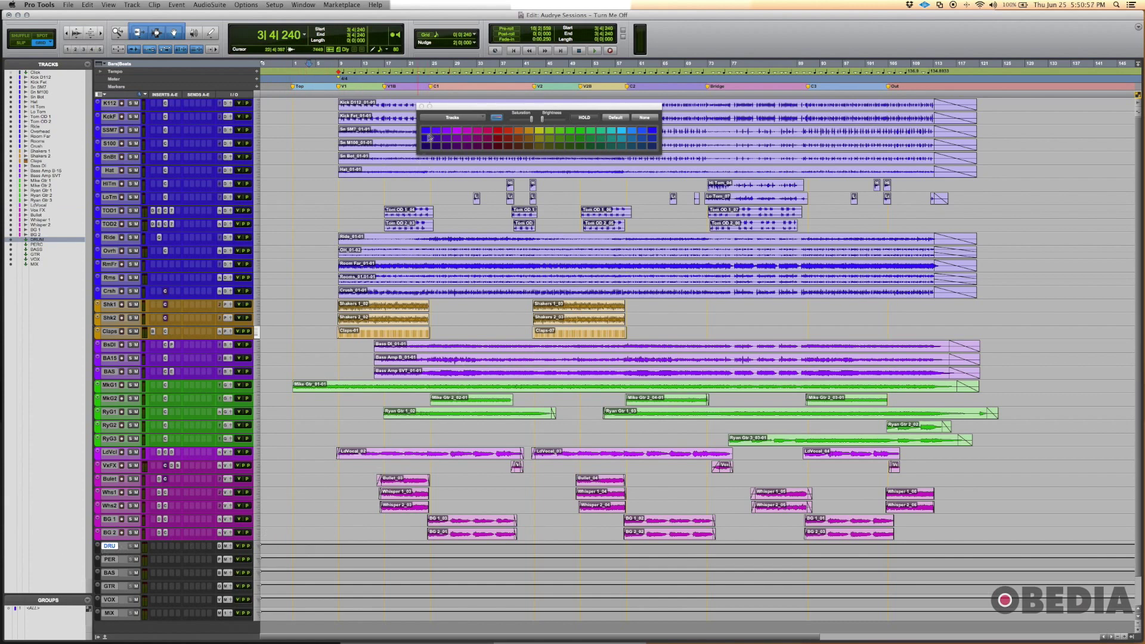
# Step: Give the DRUM, PERC, BASS, GTR and VOX bus tracks dark colours
pyautogui.click(425, 146)
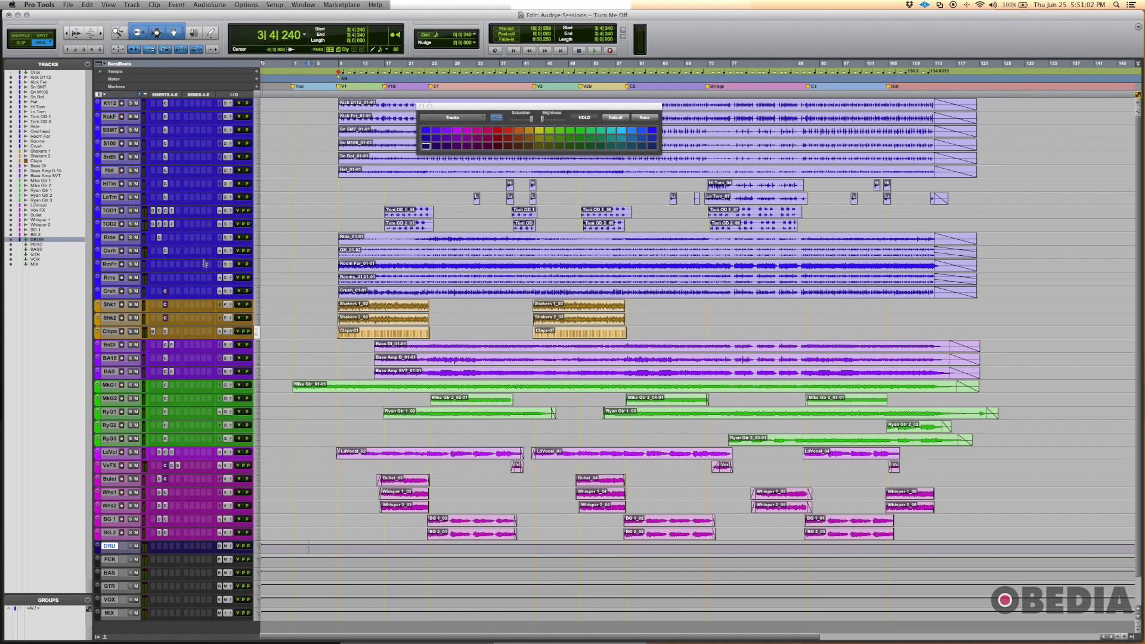
pyautogui.click(113, 560)
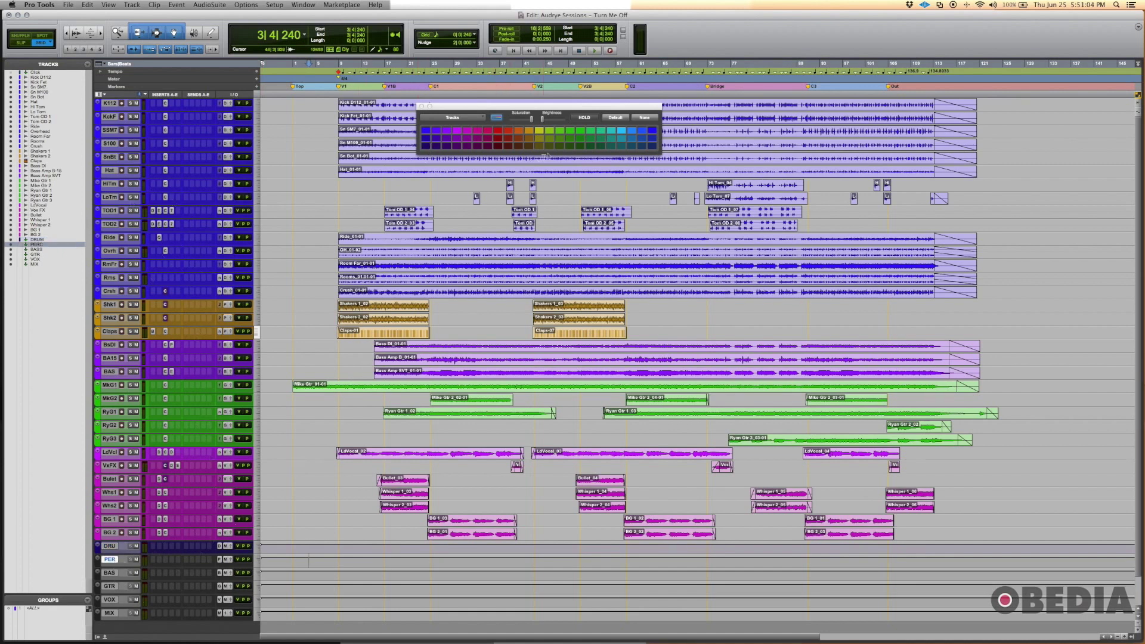
pyautogui.click(109, 574)
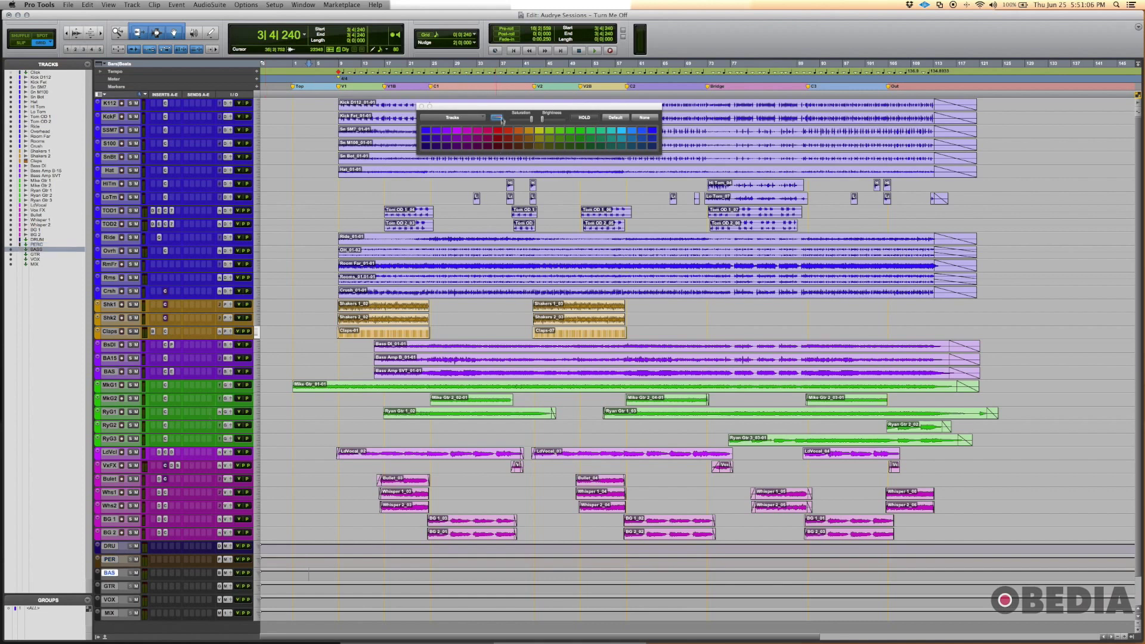
pyautogui.click(119, 590)
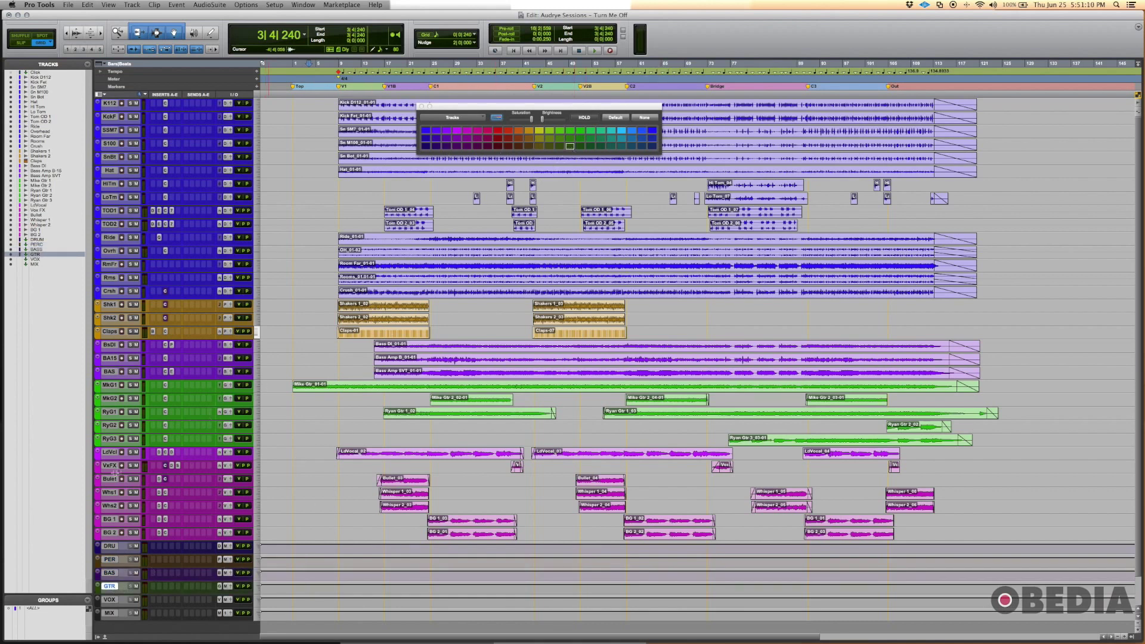
pyautogui.click(112, 601)
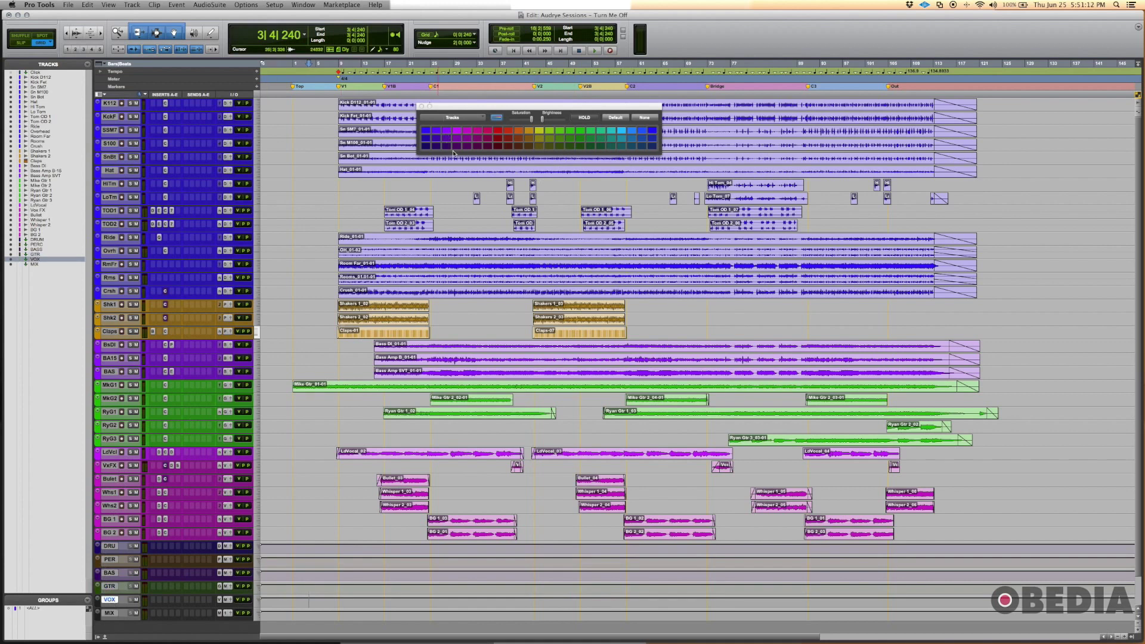
pyautogui.click(455, 148)
# Step: Colour the MIX track red and make all tracks taller
pyautogui.click(107, 615)
pyautogui.click(497, 131)
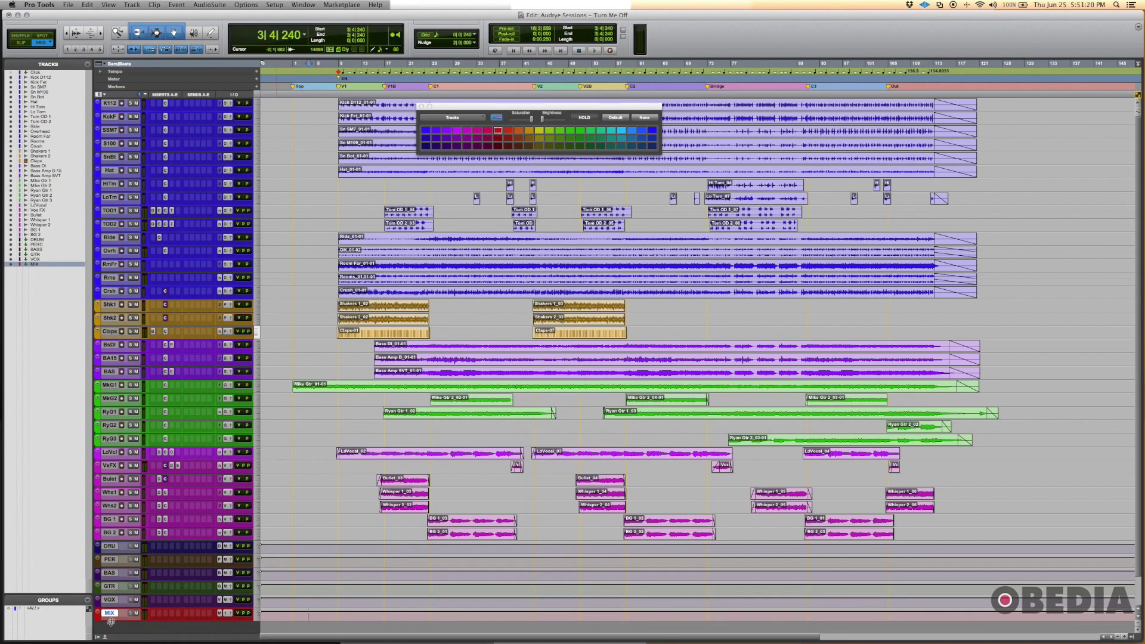
pyautogui.hotkey('ctrl', 'alt', 'Up')
pyautogui.hotkey('ctrl', 'alt', 'Up')
pyautogui.hotkey('ctrl', 'alt', 'Up')
pyautogui.hotkey('ctrl', 'alt', 'Up')
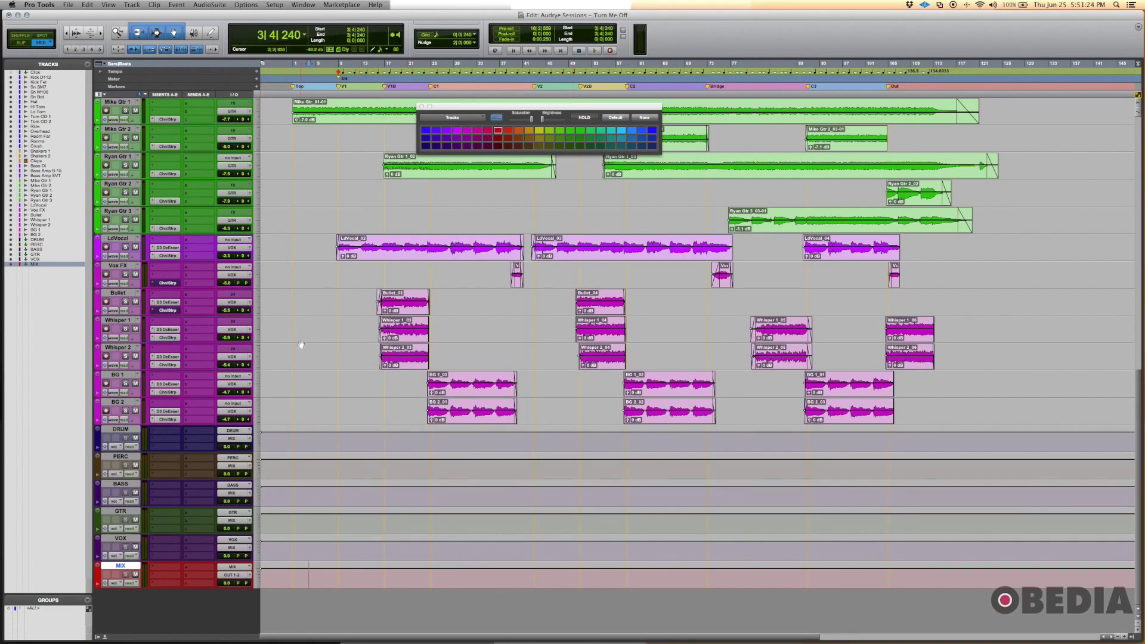
# Step: Scroll through the enlarged tracks to review the colour-coded drums, percussion, bass, guitars and vocals
pyautogui.scroll(10, 308, 367)
pyautogui.scroll(-5, 308, 370)
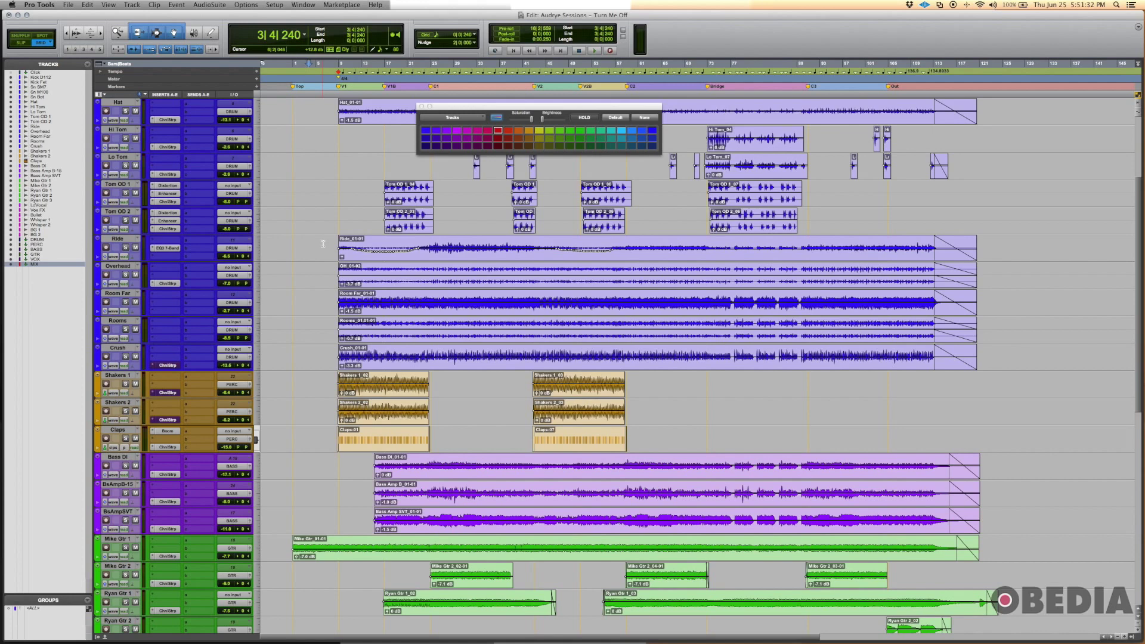
pyautogui.hscroll(5, 323, 243)
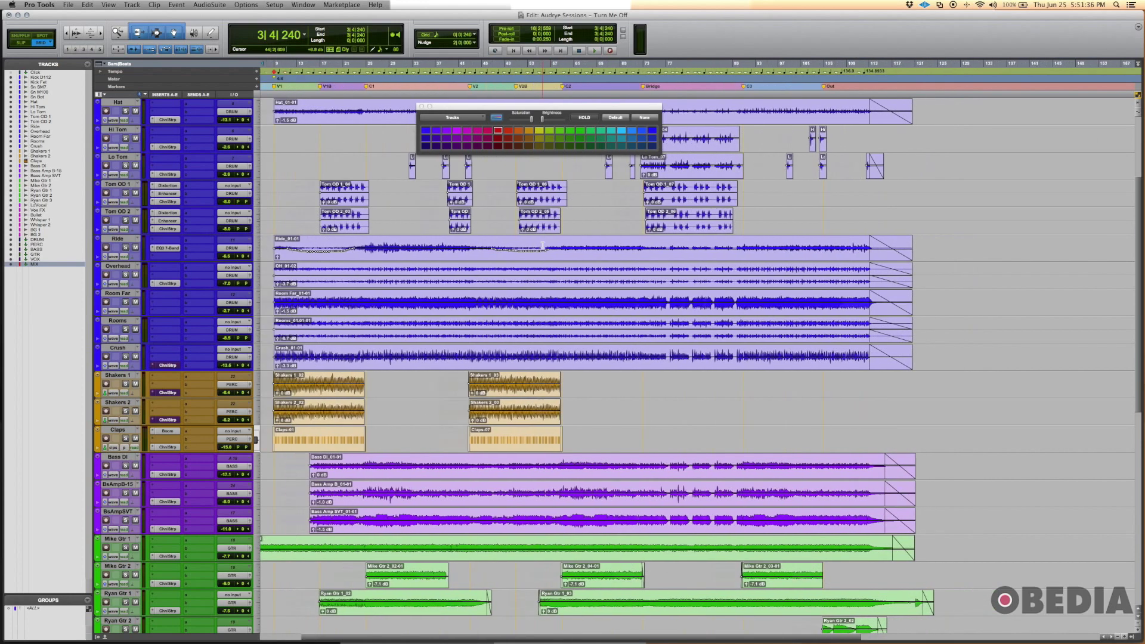
pyautogui.scroll(-4, 596, 258)
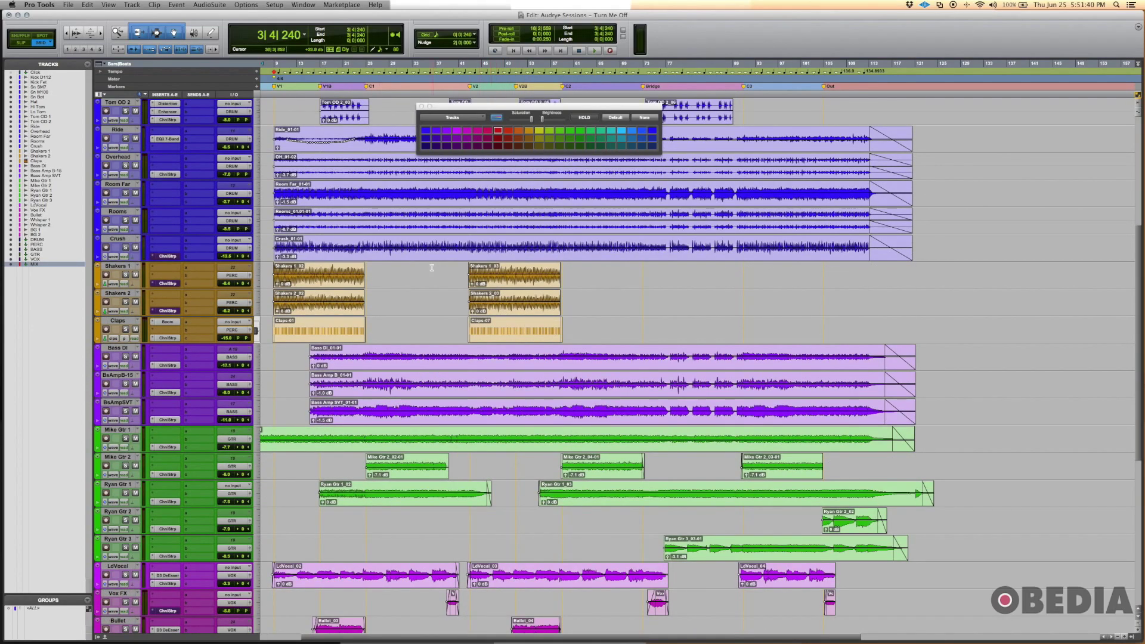
pyautogui.scroll(9, 396, 215)
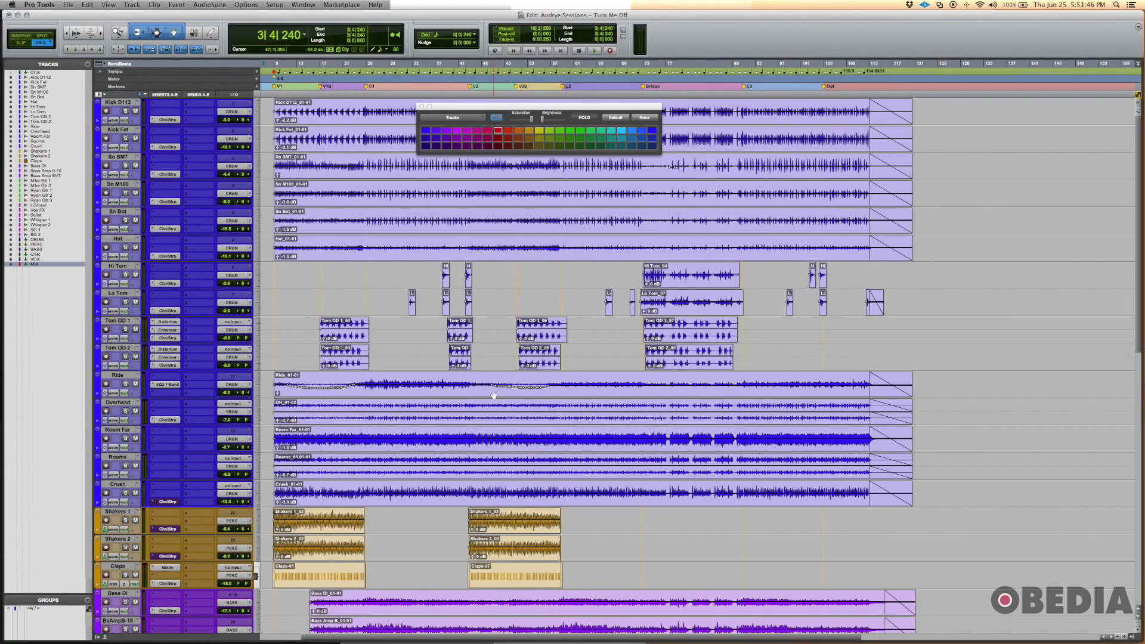
pyautogui.scroll(-8, 495, 334)
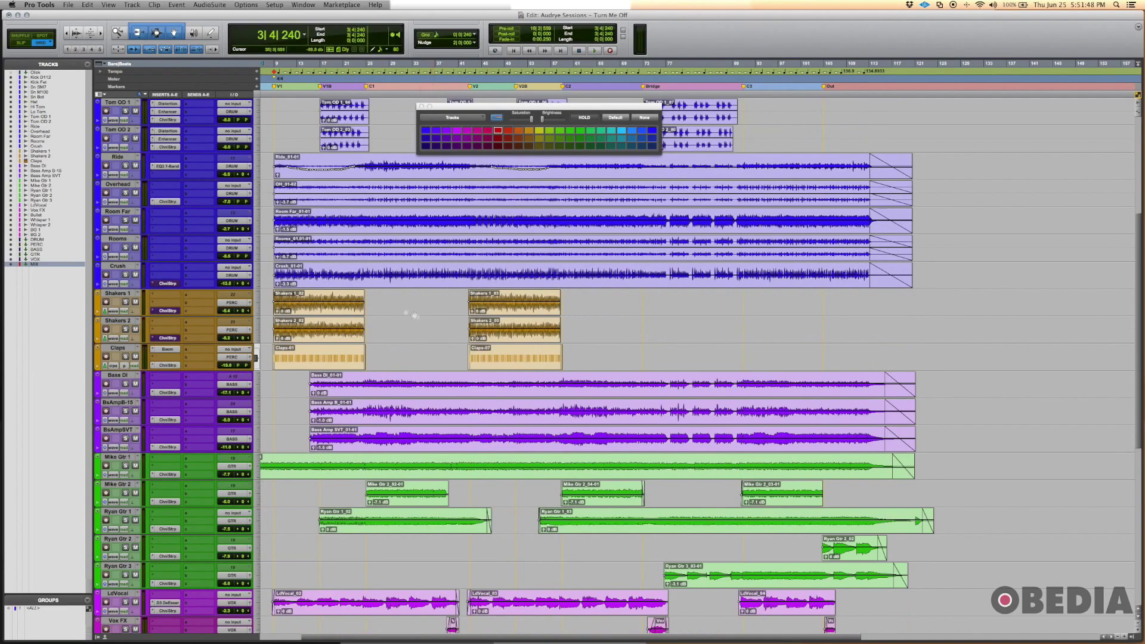
pyautogui.scroll(-5, 415, 315)
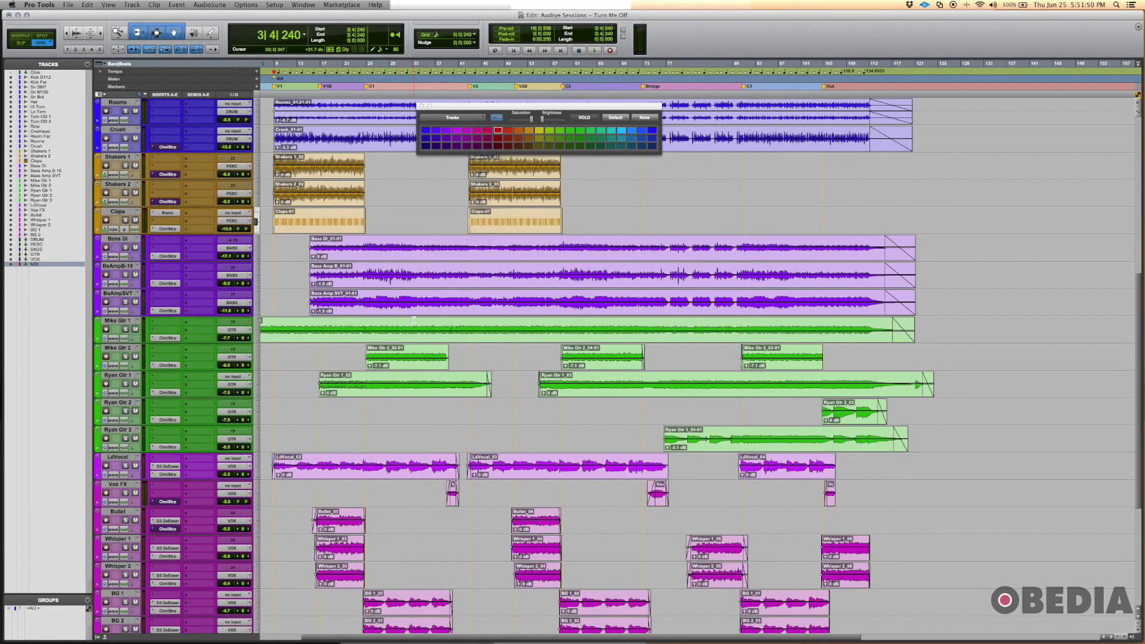